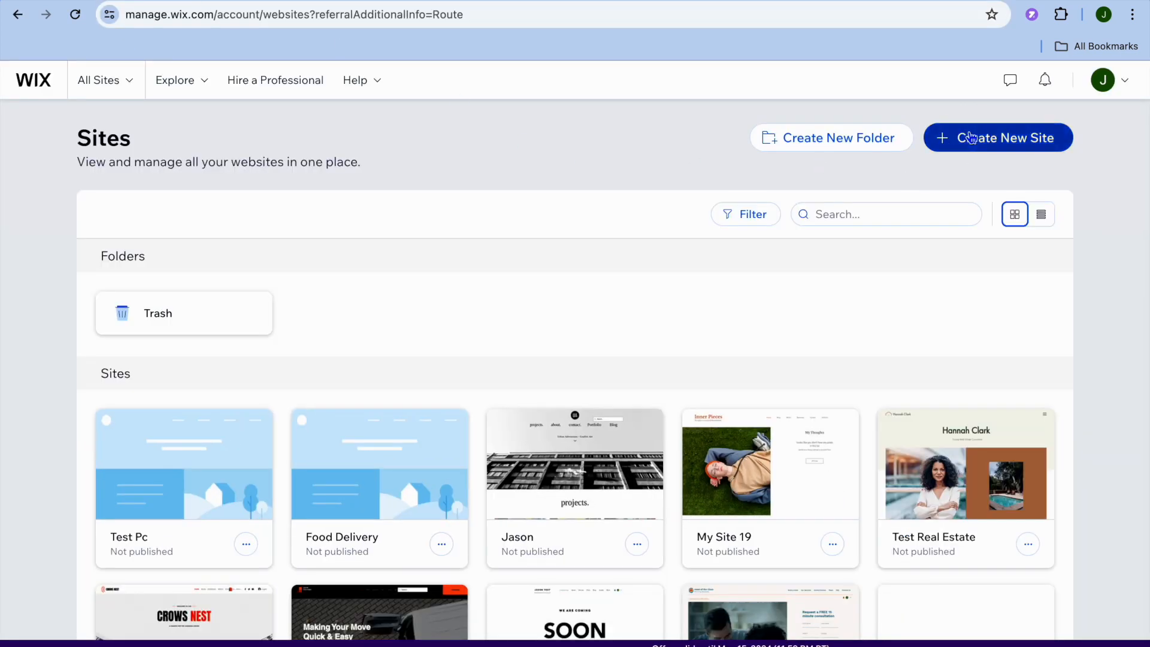
- Start creating a new site on the Wix Editor and choose to set it up without the AI chat
left_click(969, 137)
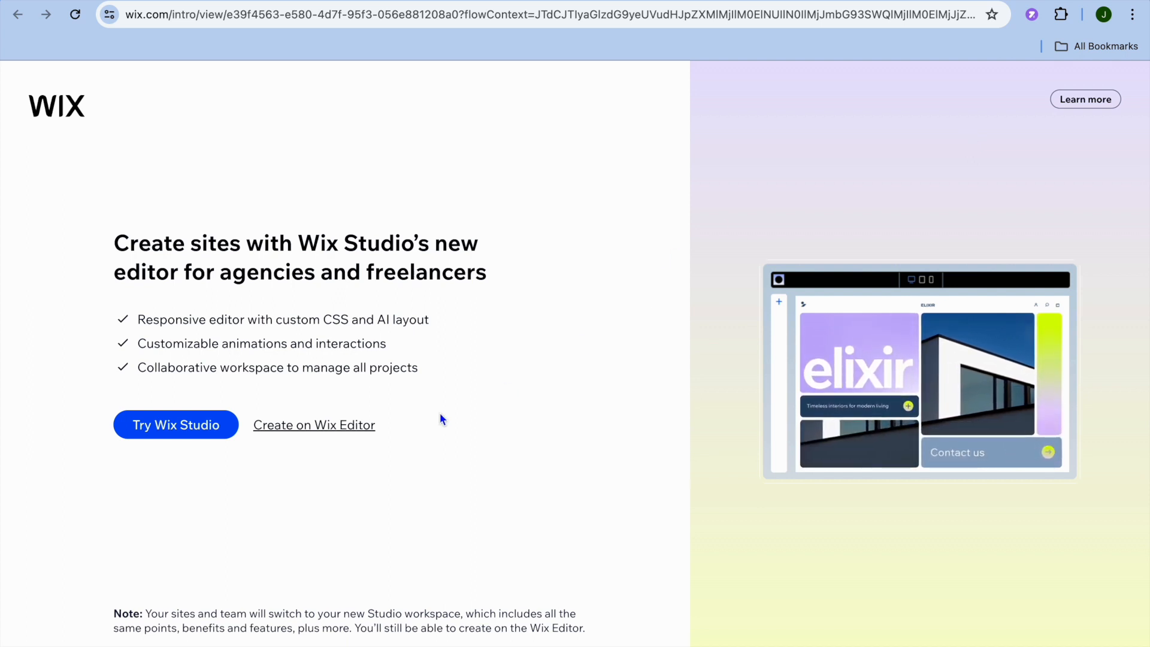
left_click(354, 430)
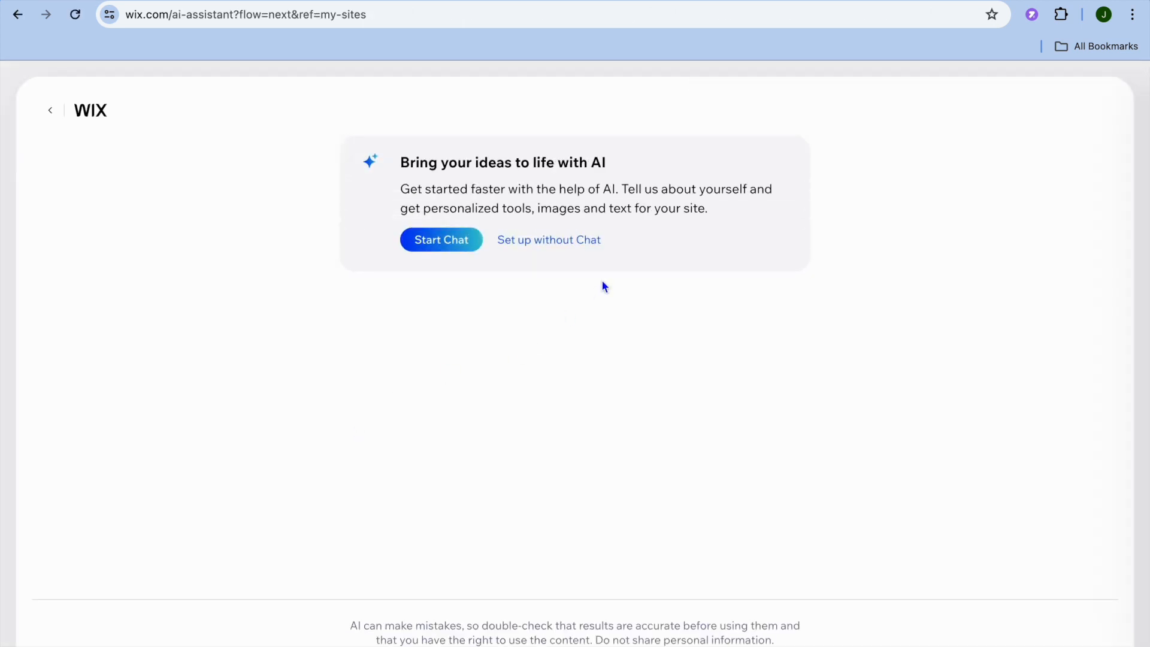
left_click(570, 245)
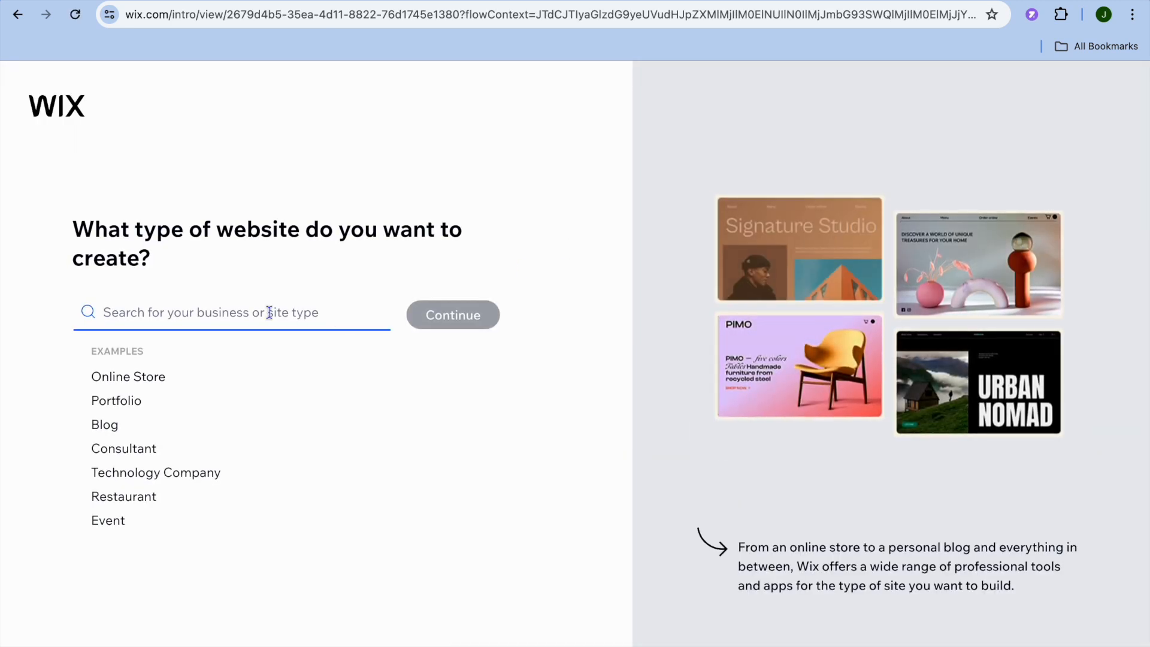
- Search the website types for "film", choose Film Portfolio as the site type and continue
type("fil")
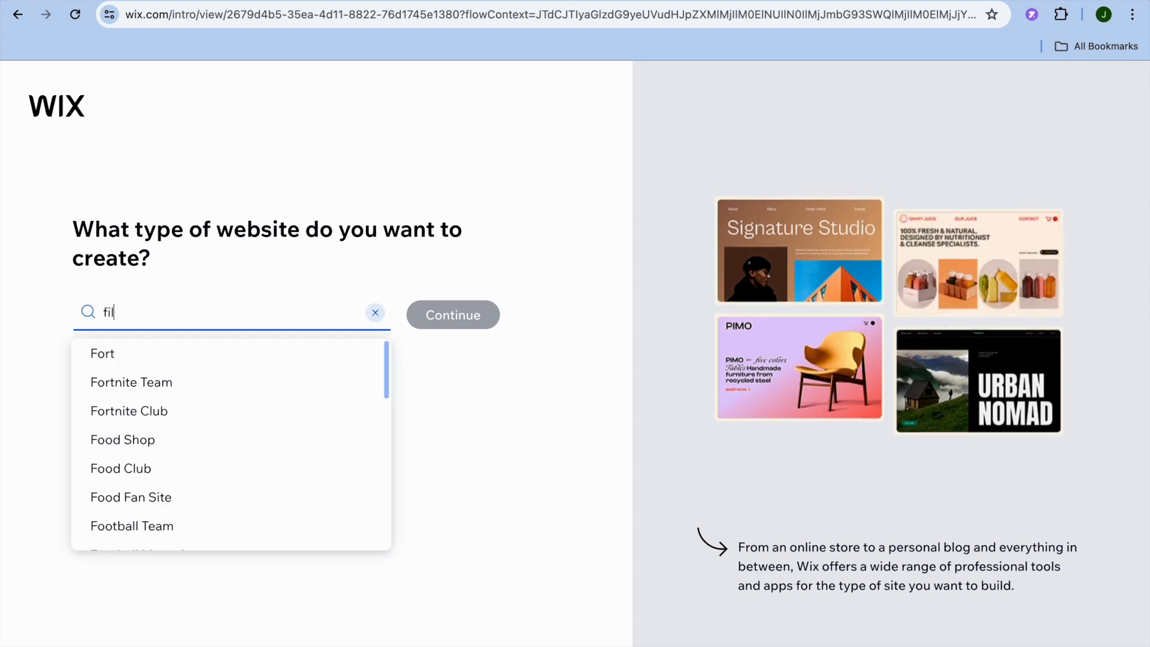
type("m")
key("Down")
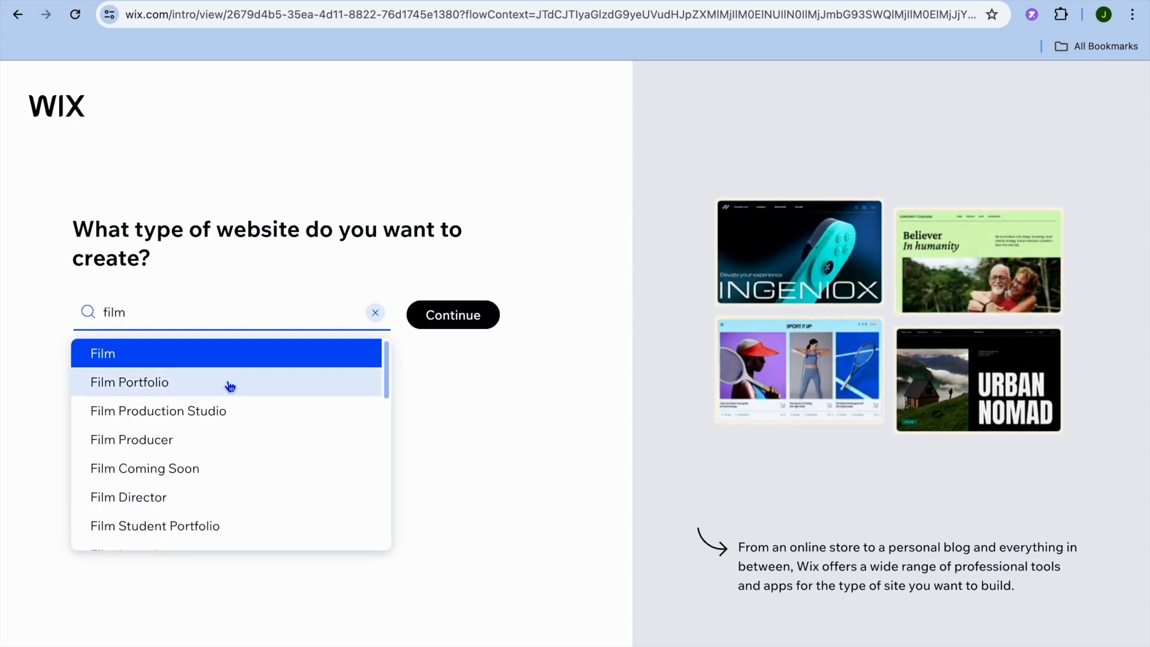
scroll(230, 386, "down", 1)
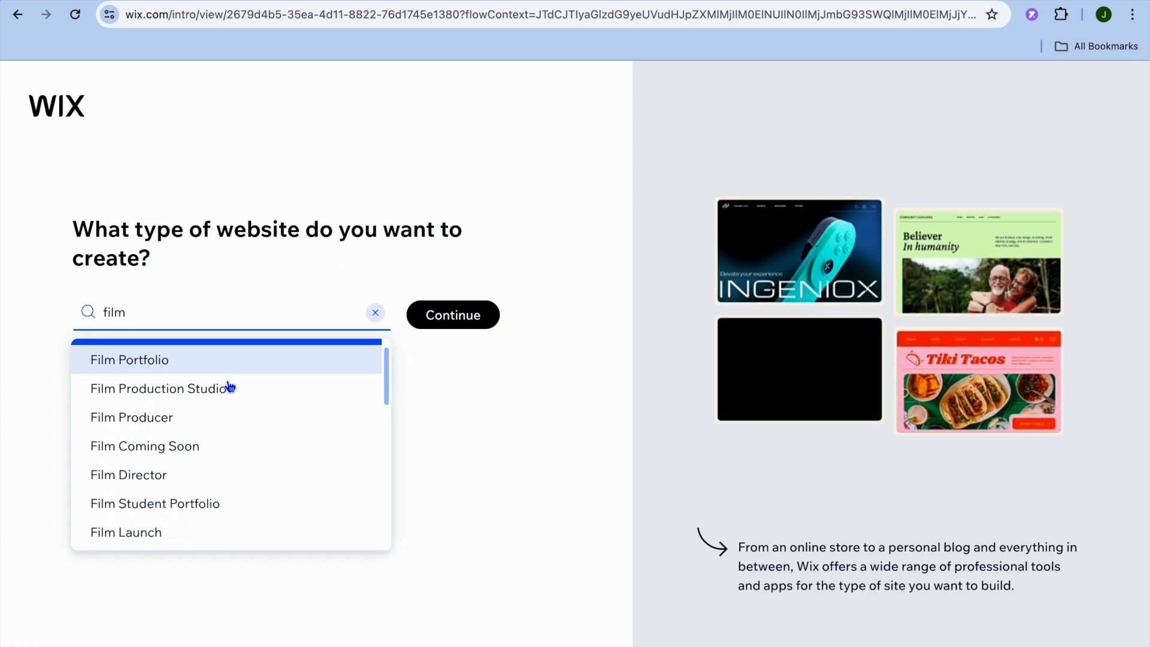
scroll(230, 386, "down", 5)
scroll(230, 386, "down", 5)
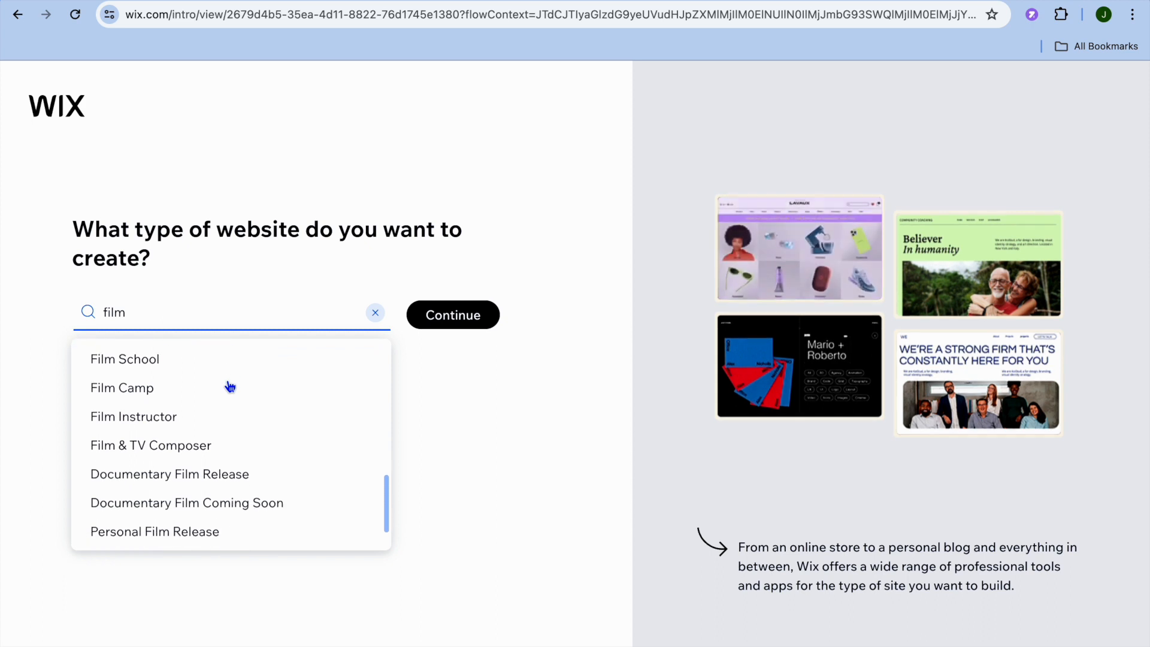
scroll(231, 386, "down", 2)
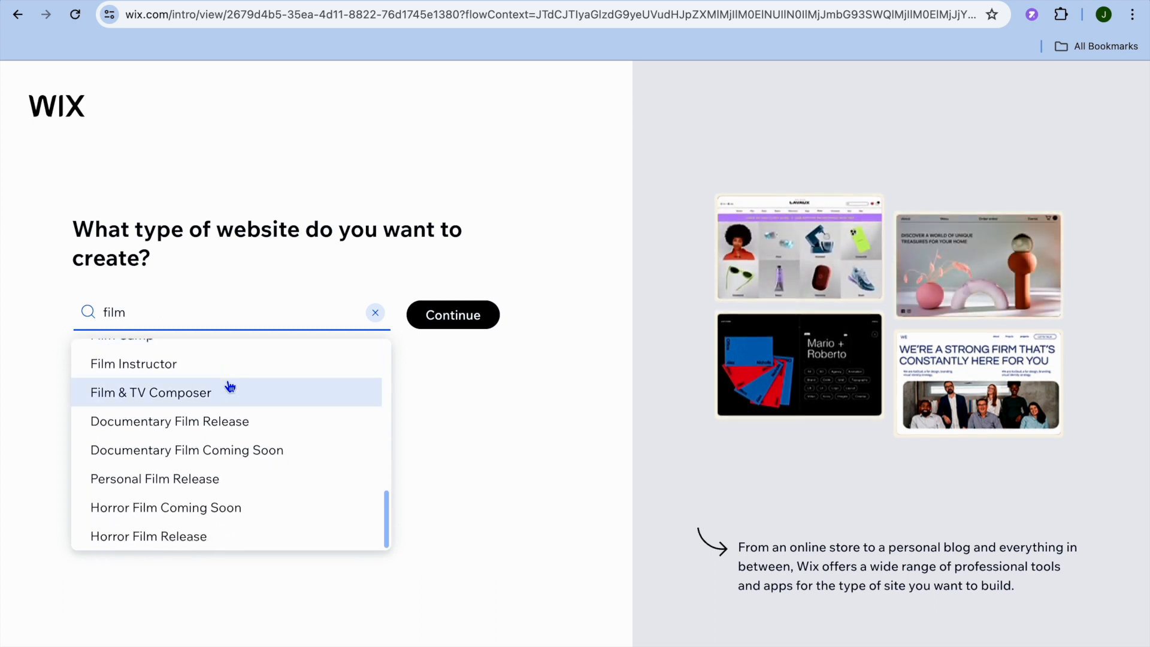
scroll(230, 386, "up", 10)
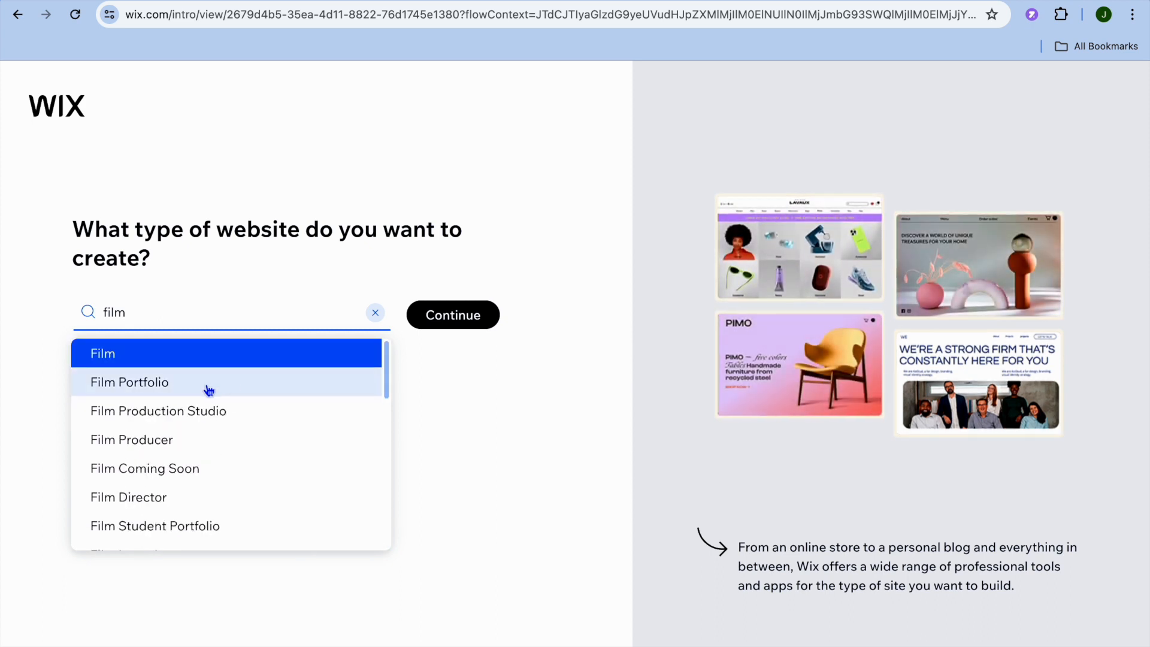
left_click(207, 388)
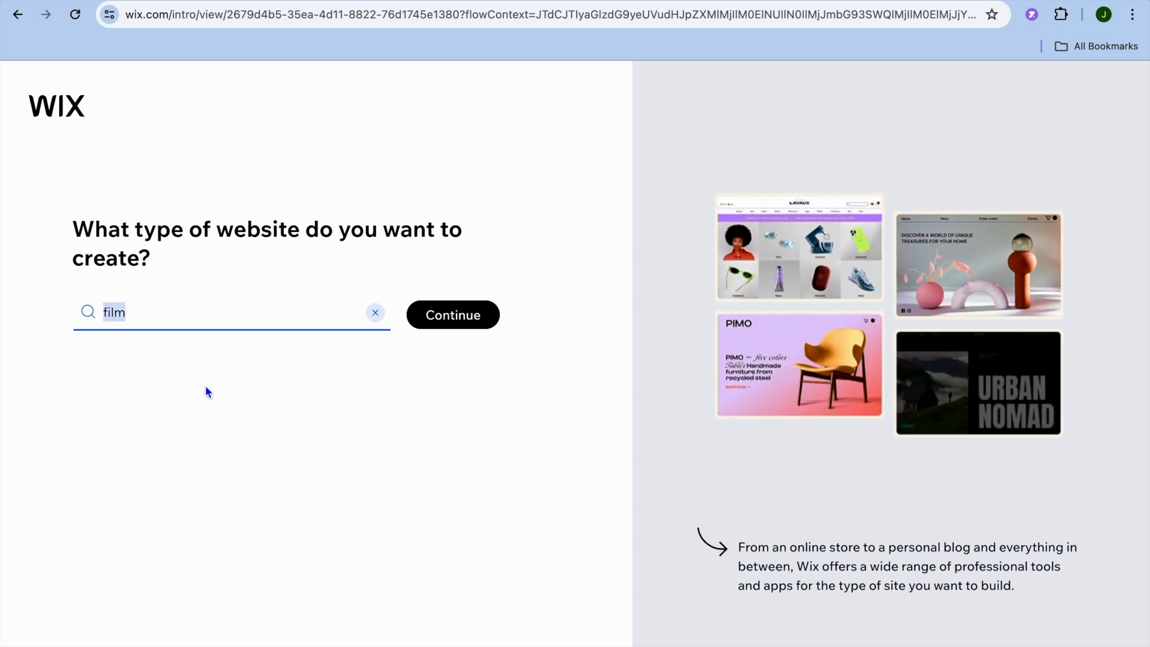
left_click(446, 321)
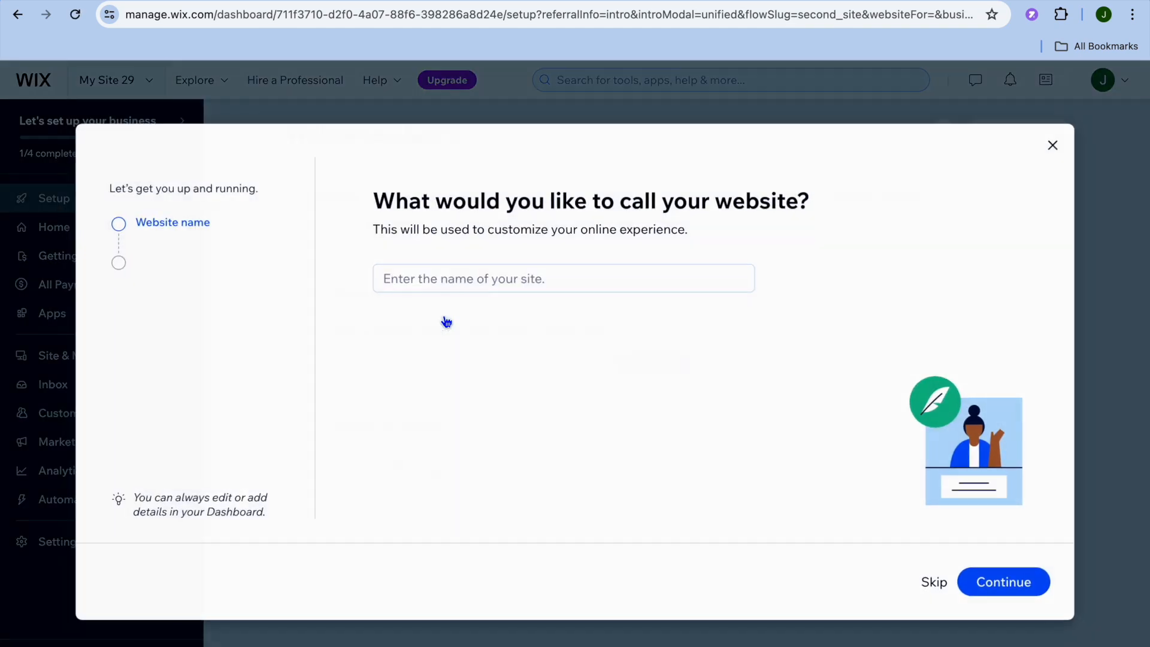
- Name the website "test film" and continue to the site goals
left_click(445, 281)
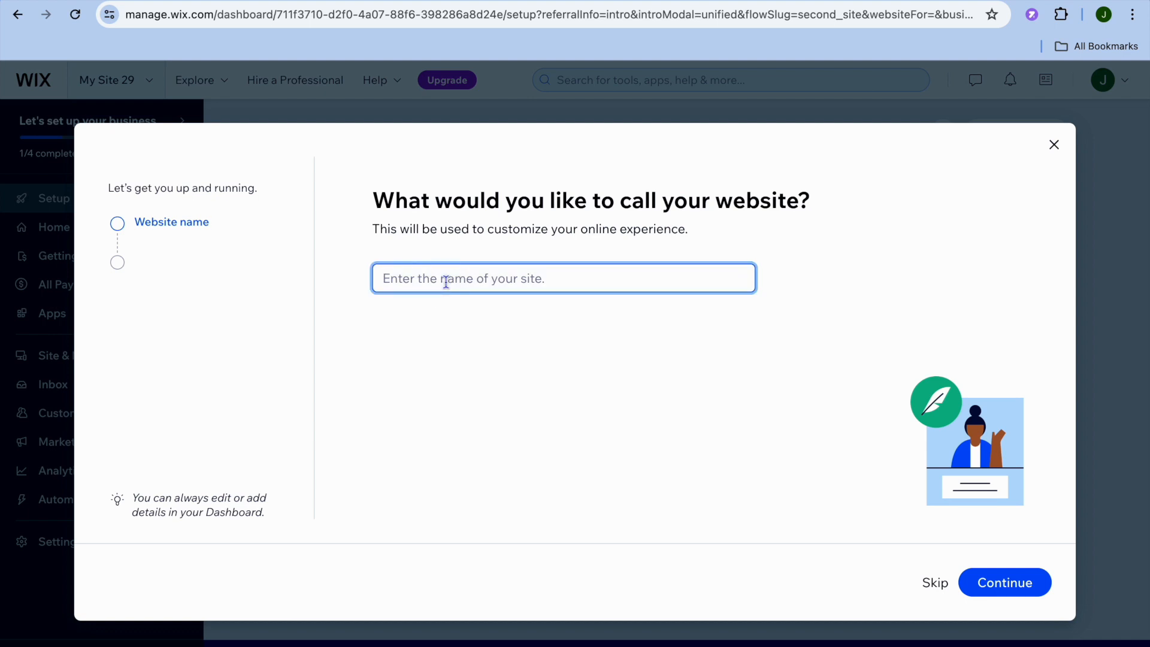
type("test")
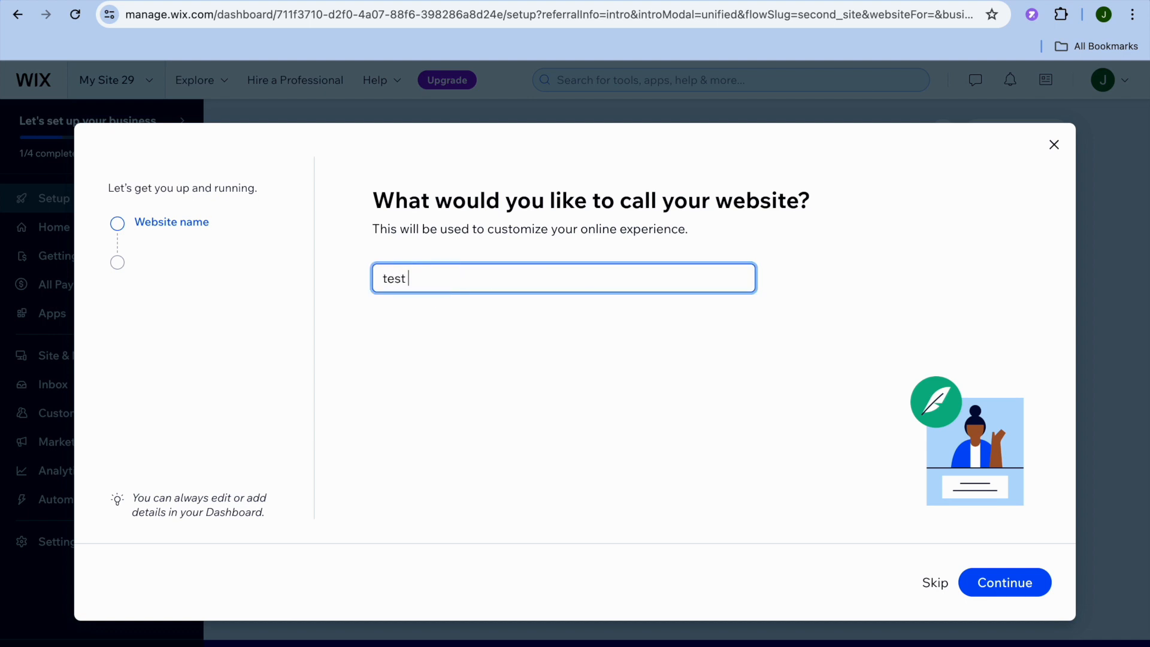
type(" film")
left_click(991, 582)
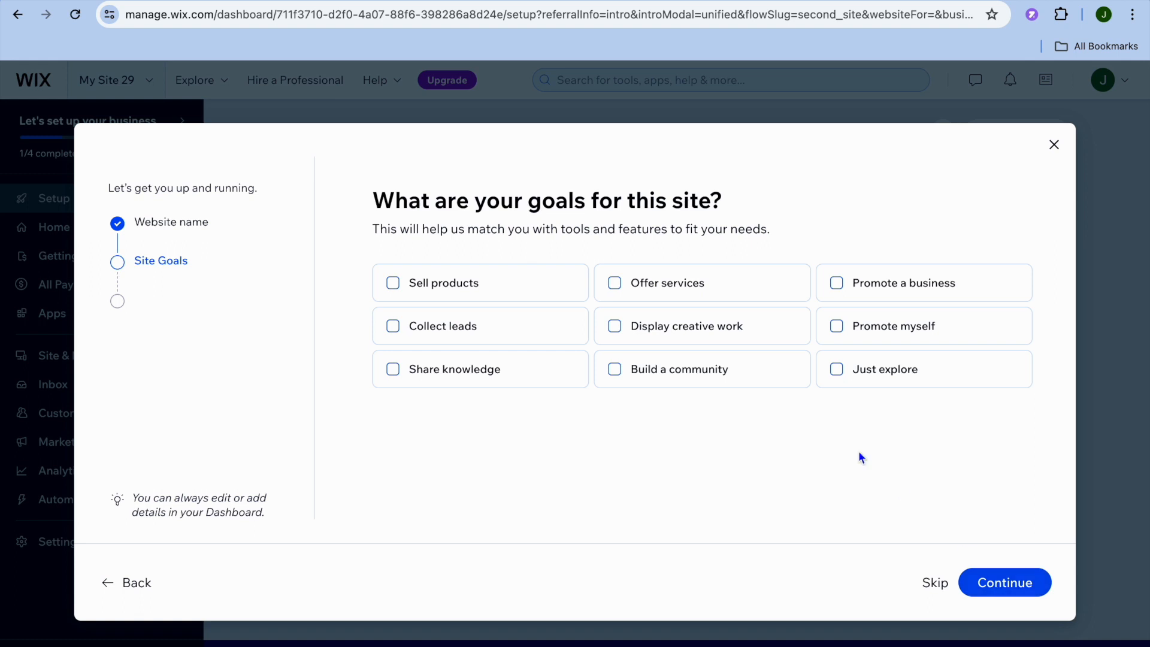
- Choose Offer services, Promote a business and Sell products as the site goals and continue
left_click(617, 290)
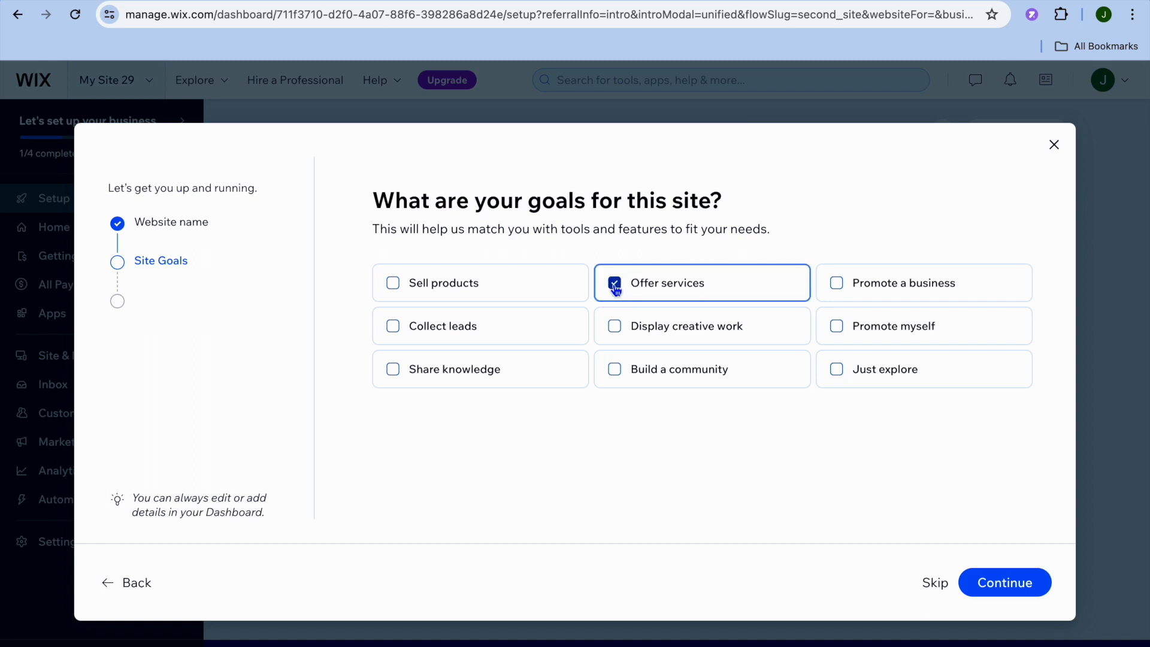
left_click(838, 290)
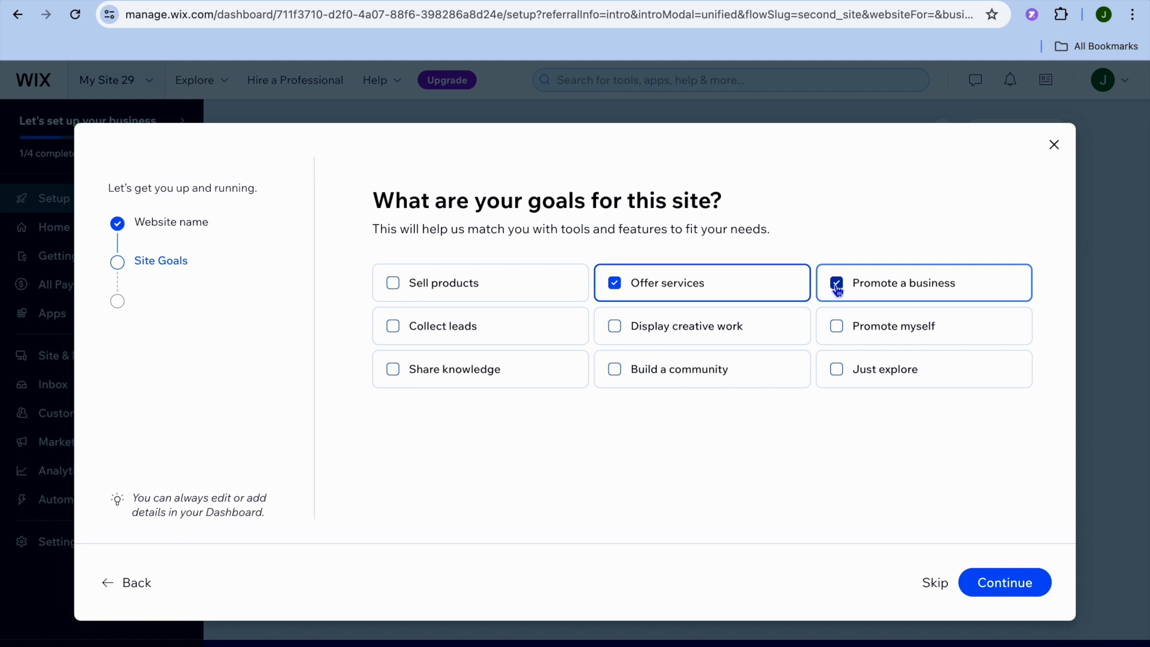
left_click(393, 283)
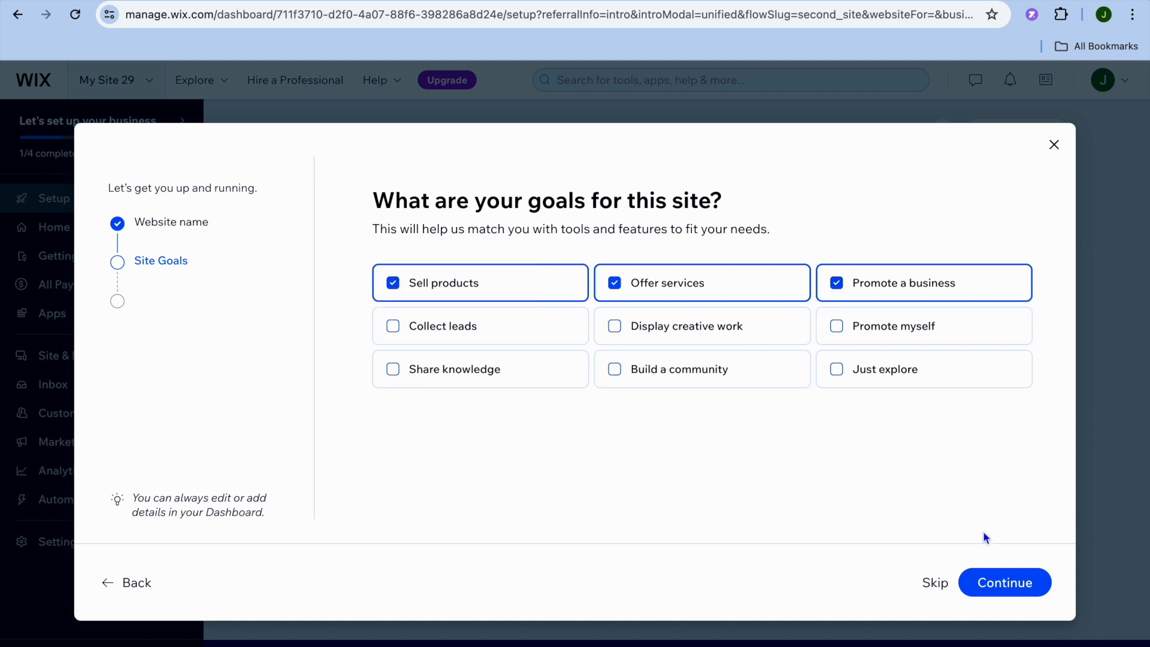
left_click(999, 581)
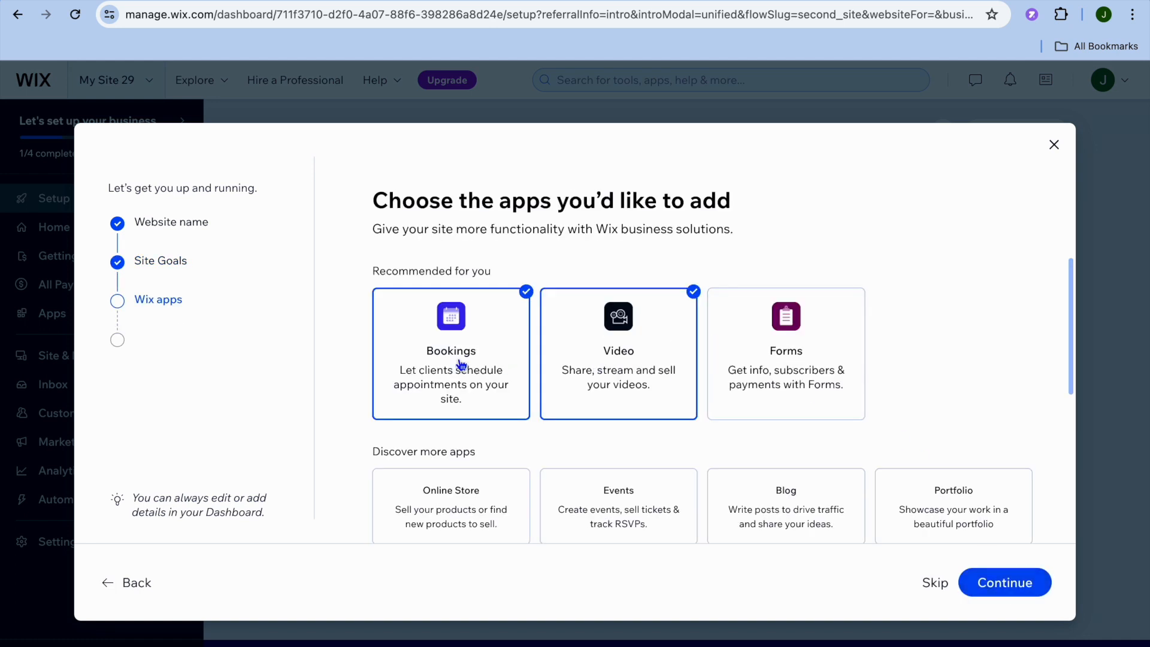
- Add the Portfolio app alongside the preselected Bookings and Video apps, and finish the setup to reach the dashboard
scroll(461, 364, "down", 2)
scroll(461, 360, "up", 2)
scroll(588, 359, "down", 2)
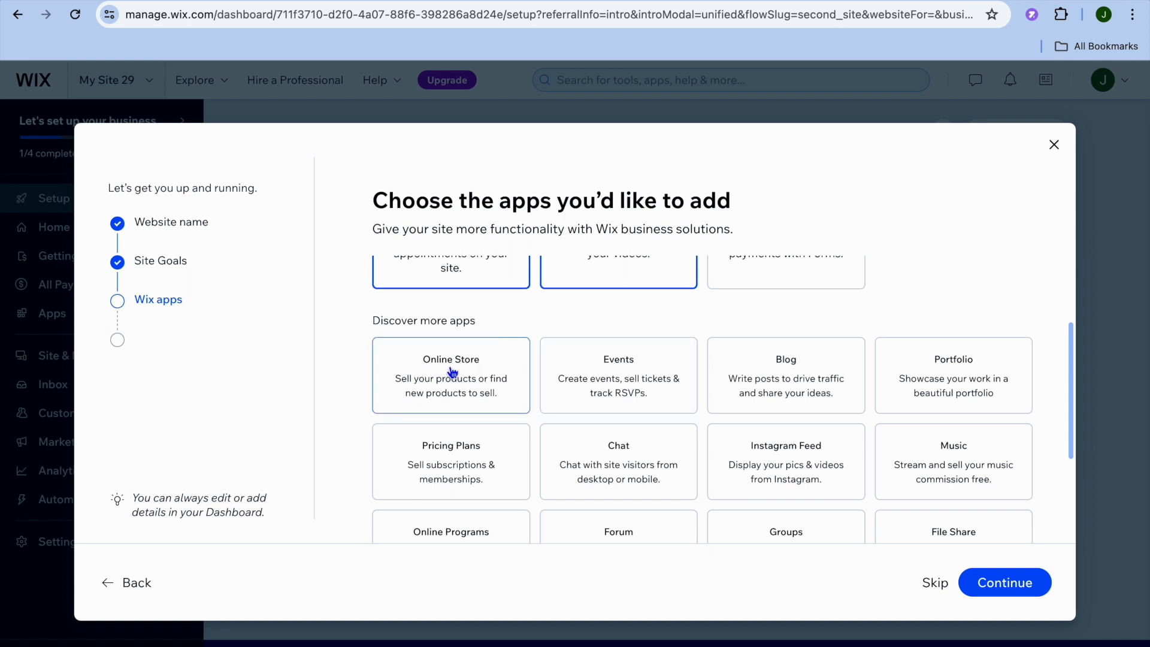
left_click(966, 378)
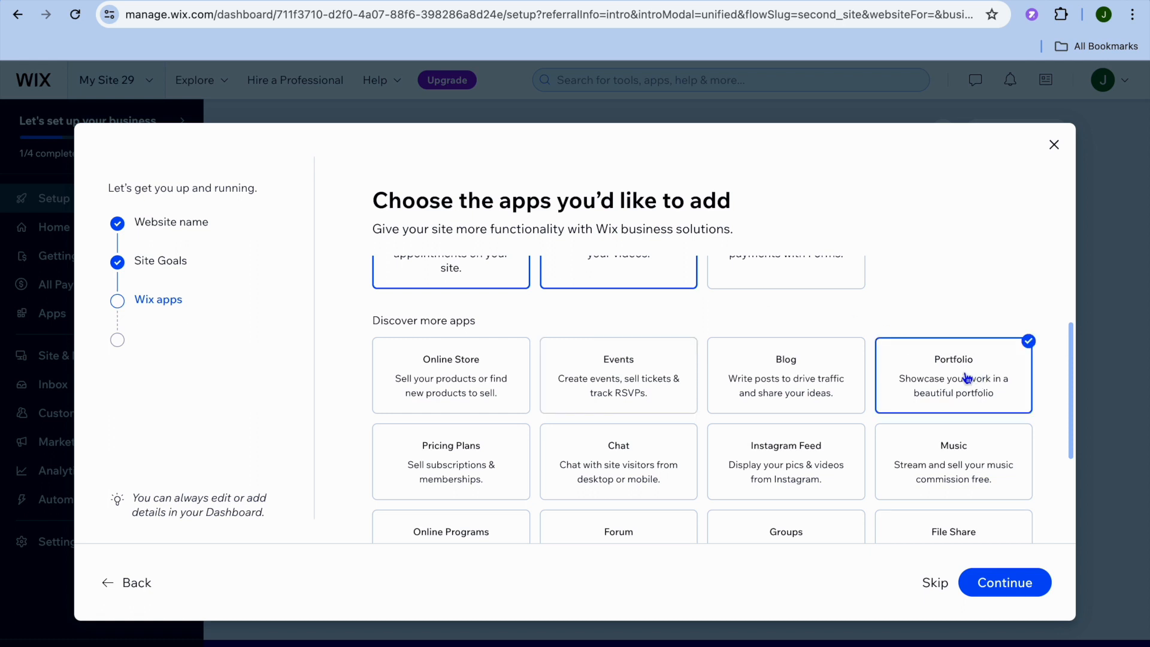
left_click(1008, 586)
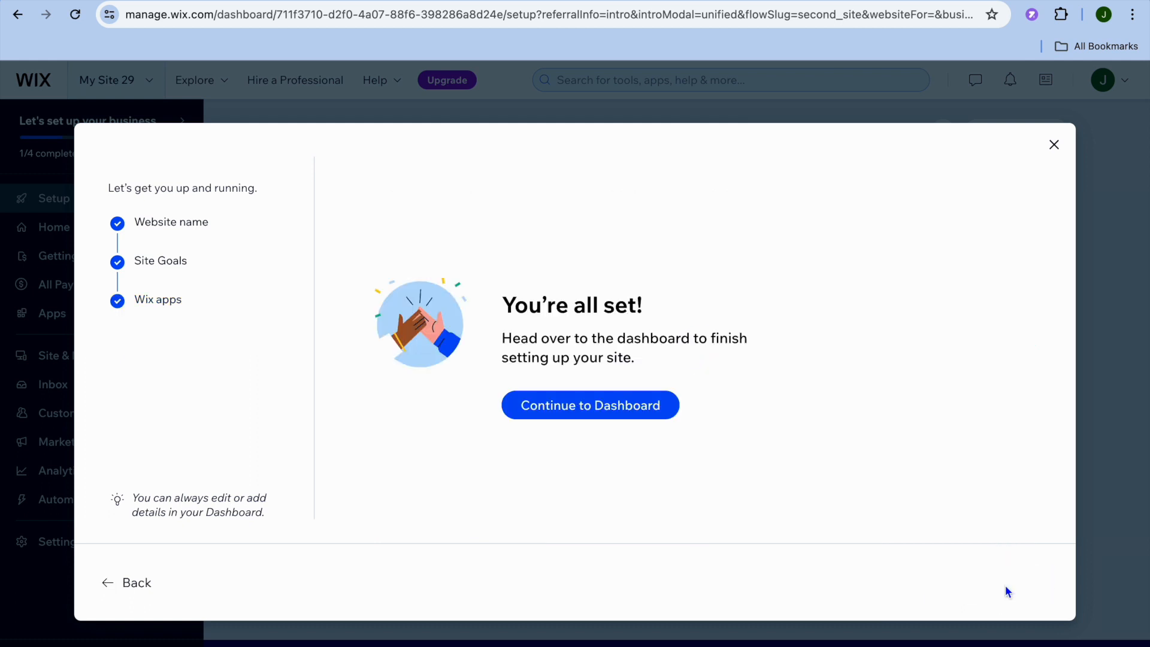
left_click(644, 411)
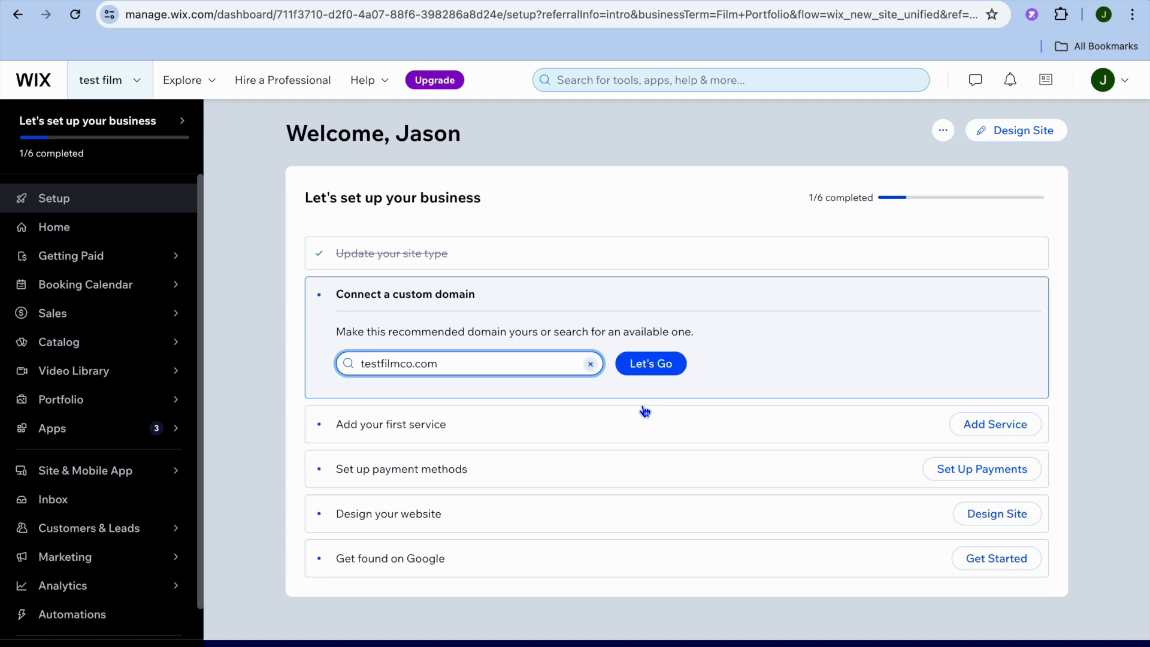
- Open the Portfolio setup, set Film Festivals as the kind of work showcased and proceed to adding images
mouse_move(168, 407)
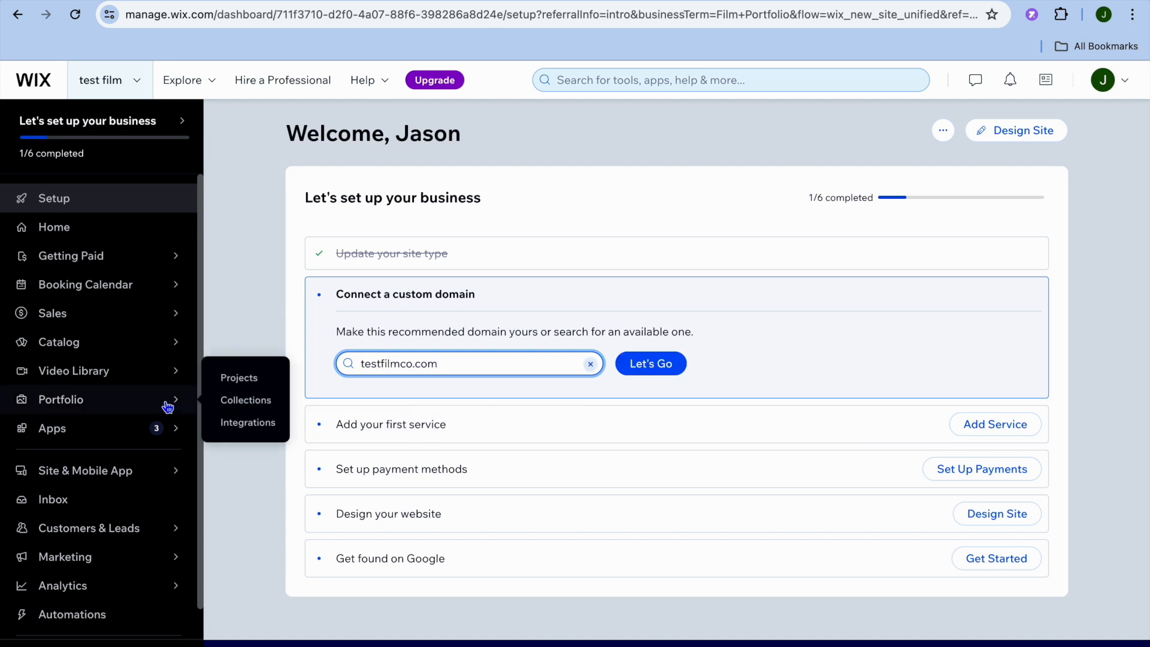
left_click(134, 406)
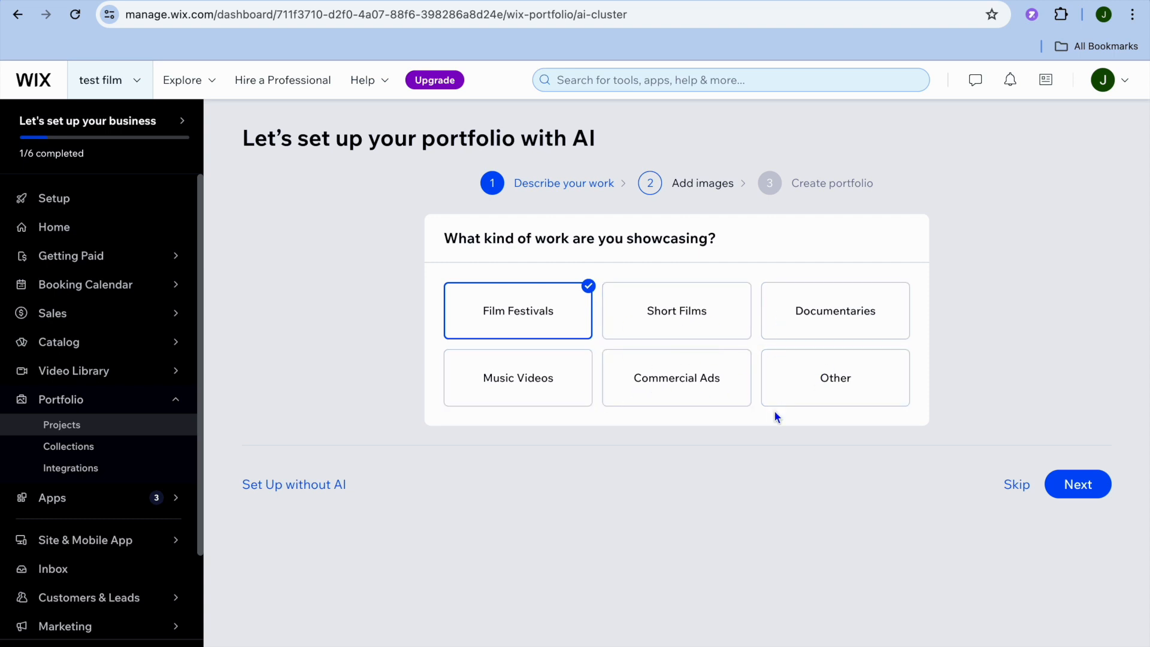
left_click(1086, 489)
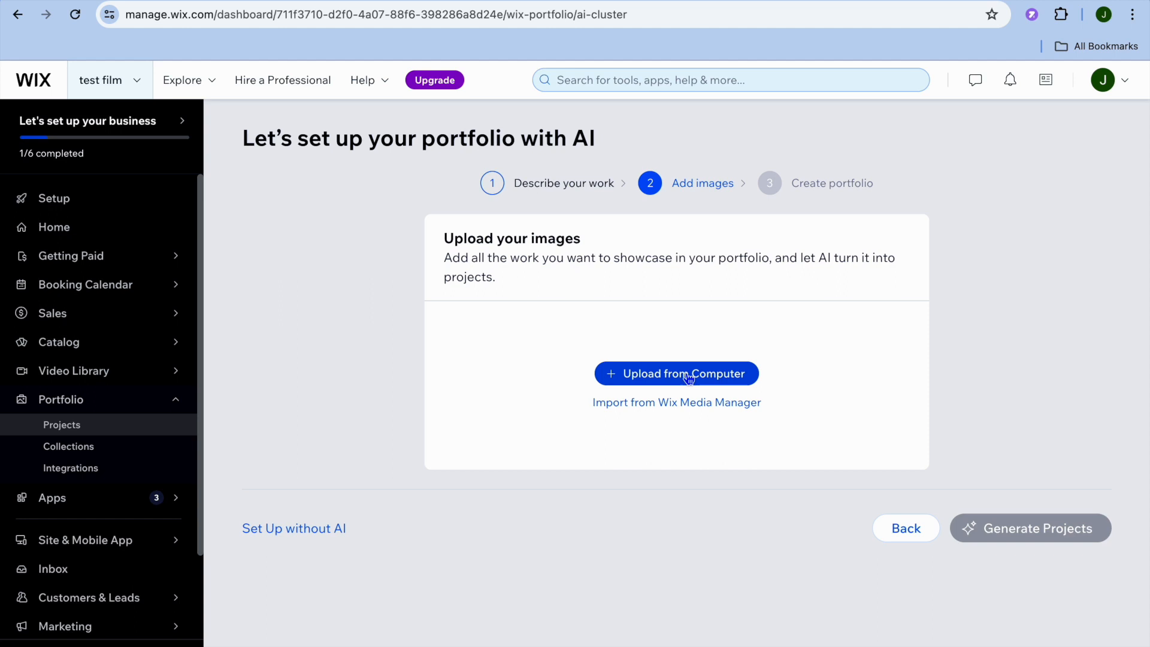
- Look at the Collections and Integrations sections of the Portfolio
left_click(116, 448)
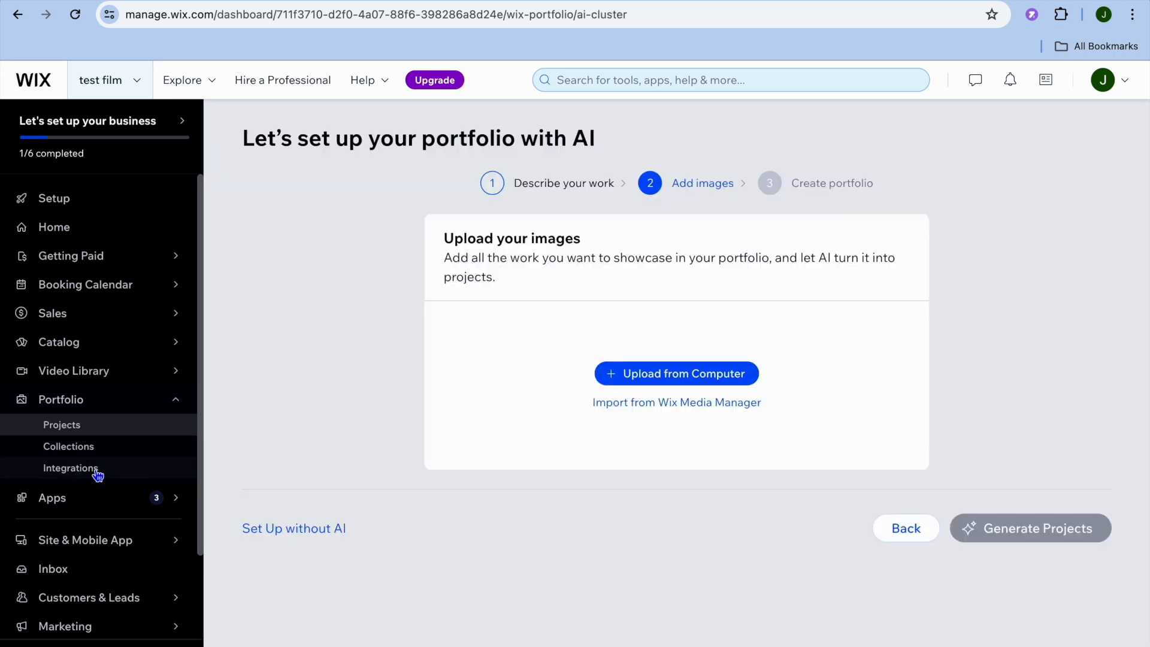
left_click(99, 472)
left_click(127, 477)
- Examine the Video Library's options for adding videos and its Live Stream section
left_click(83, 374)
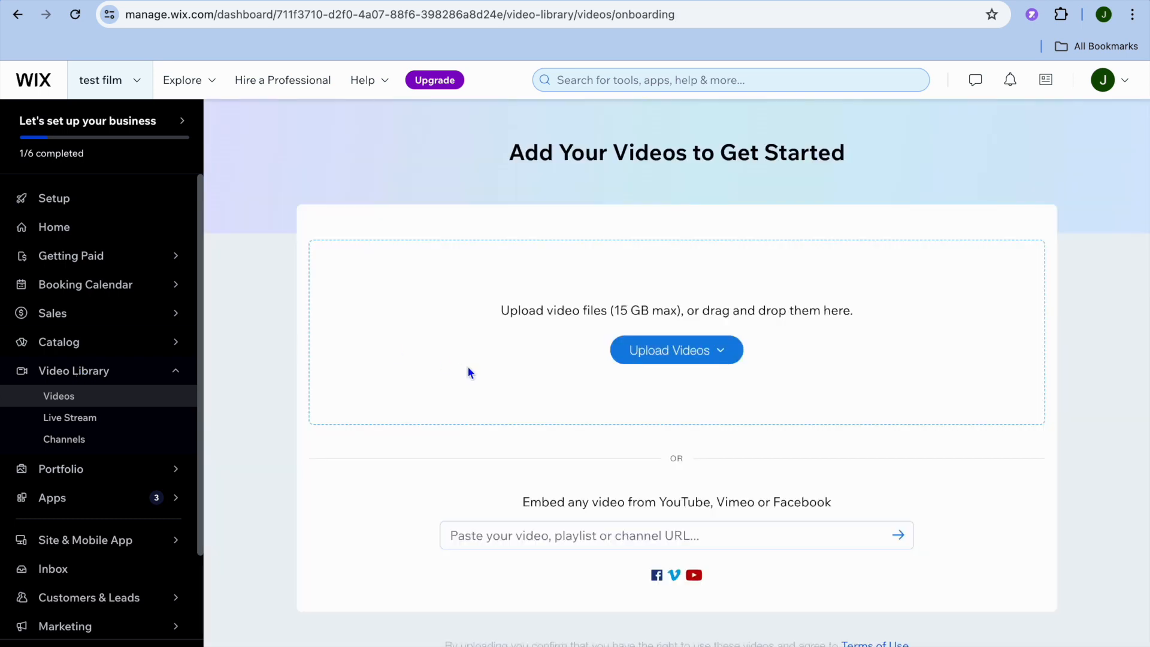
left_click(719, 353)
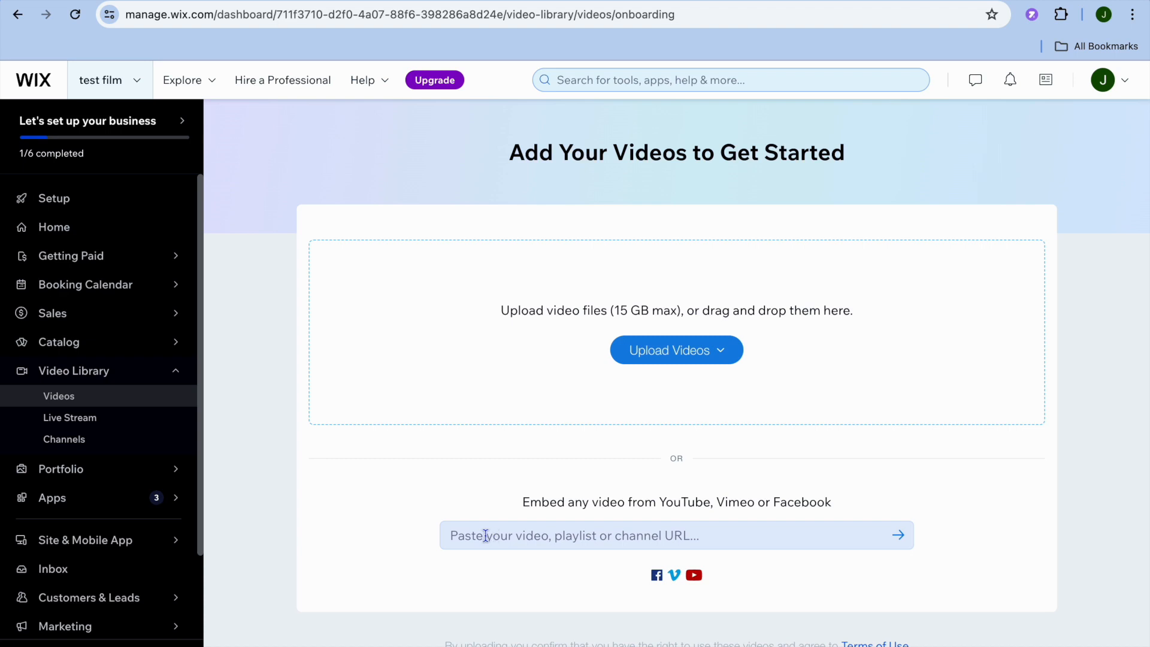
left_click(135, 420)
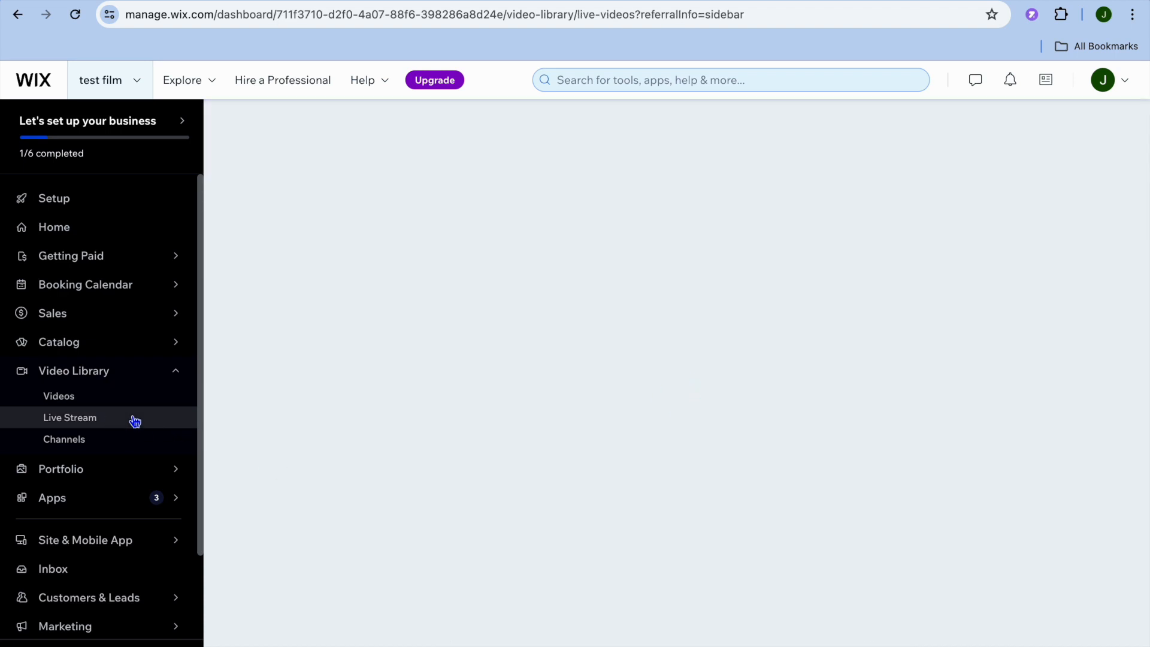
- Upload the MP4 "HOW TO STOP INCOMING CALLS WITHOUT AIRPLANE…" from the computer's Documents folder to the Video Library
left_click(99, 401)
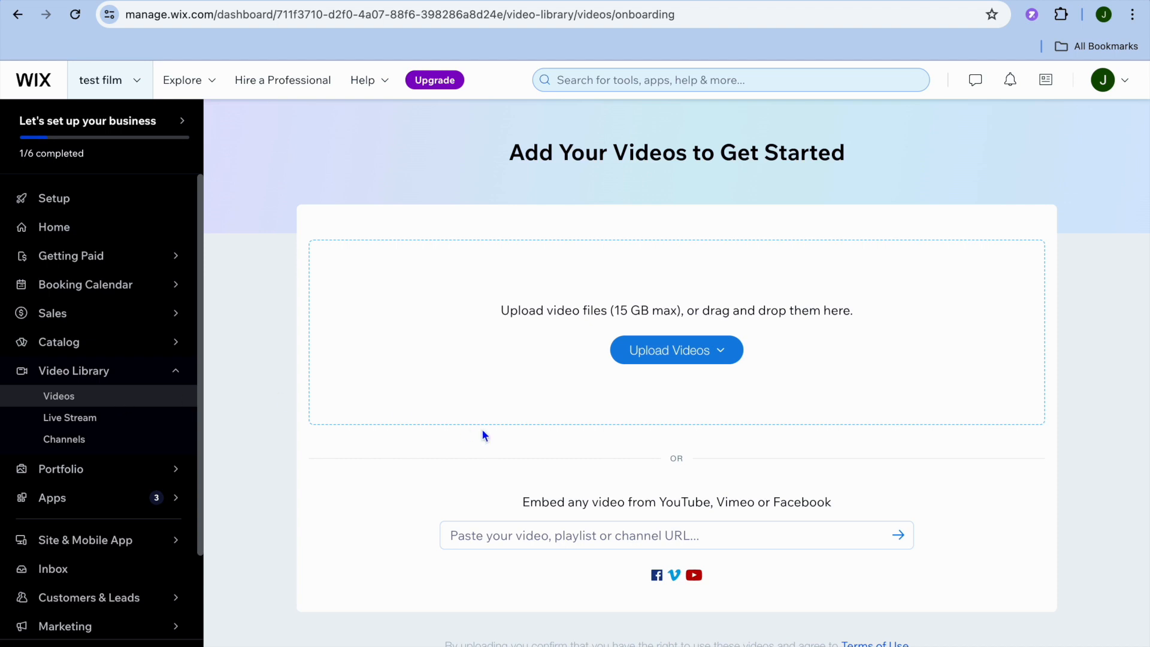
left_click(706, 355)
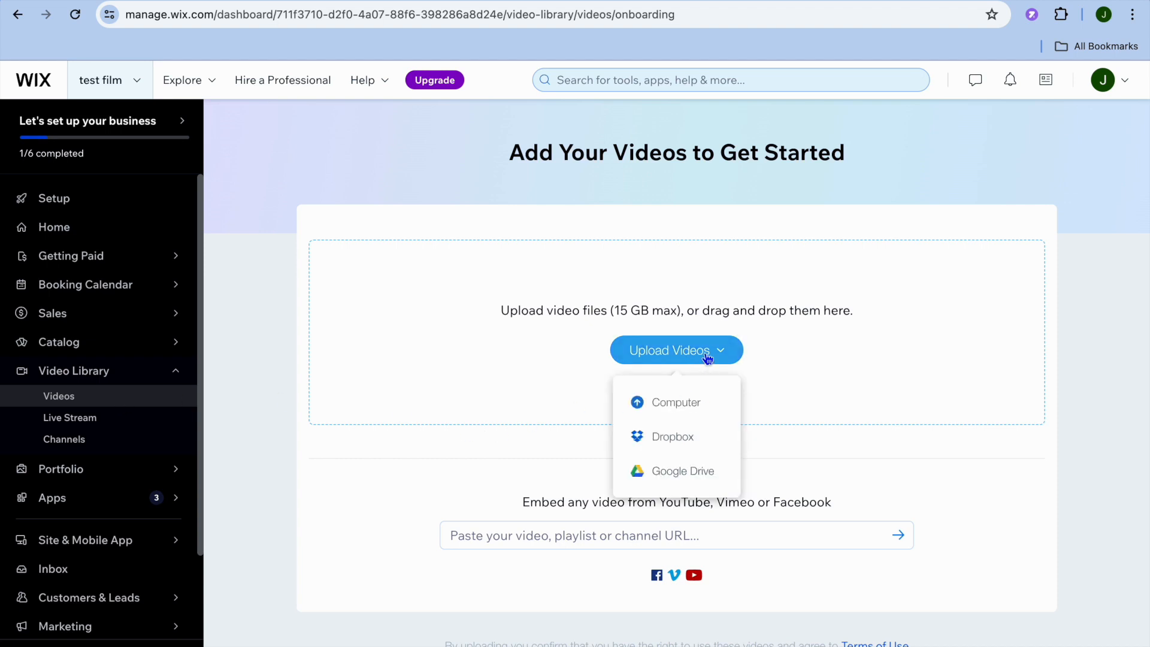
left_click(681, 403)
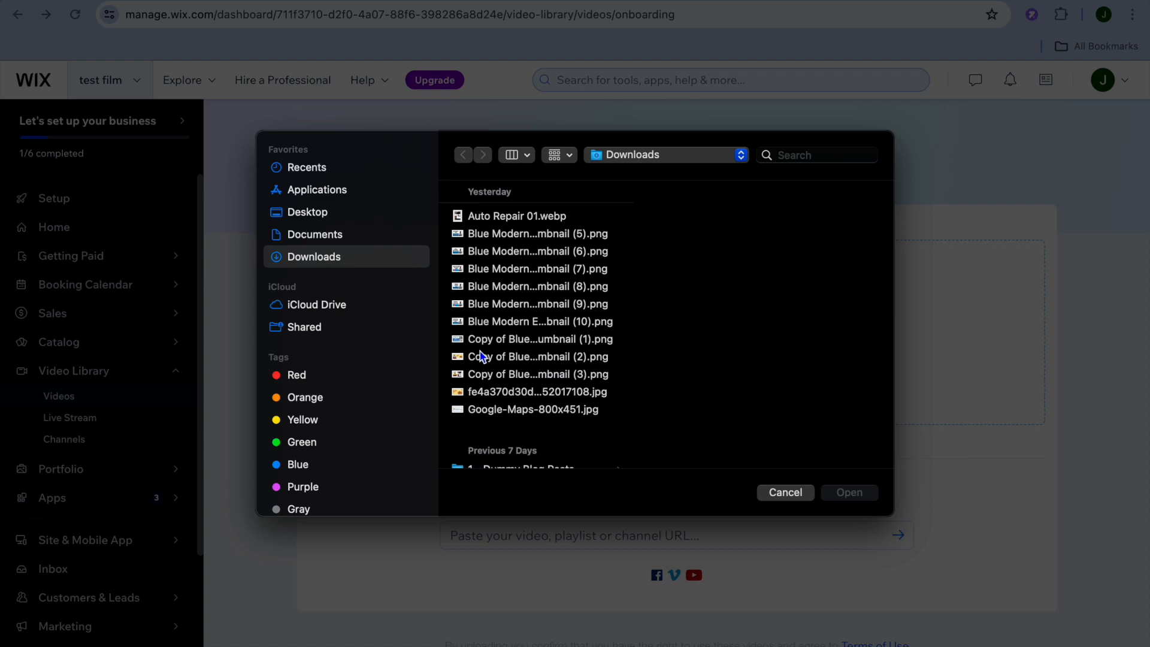
left_click(343, 232)
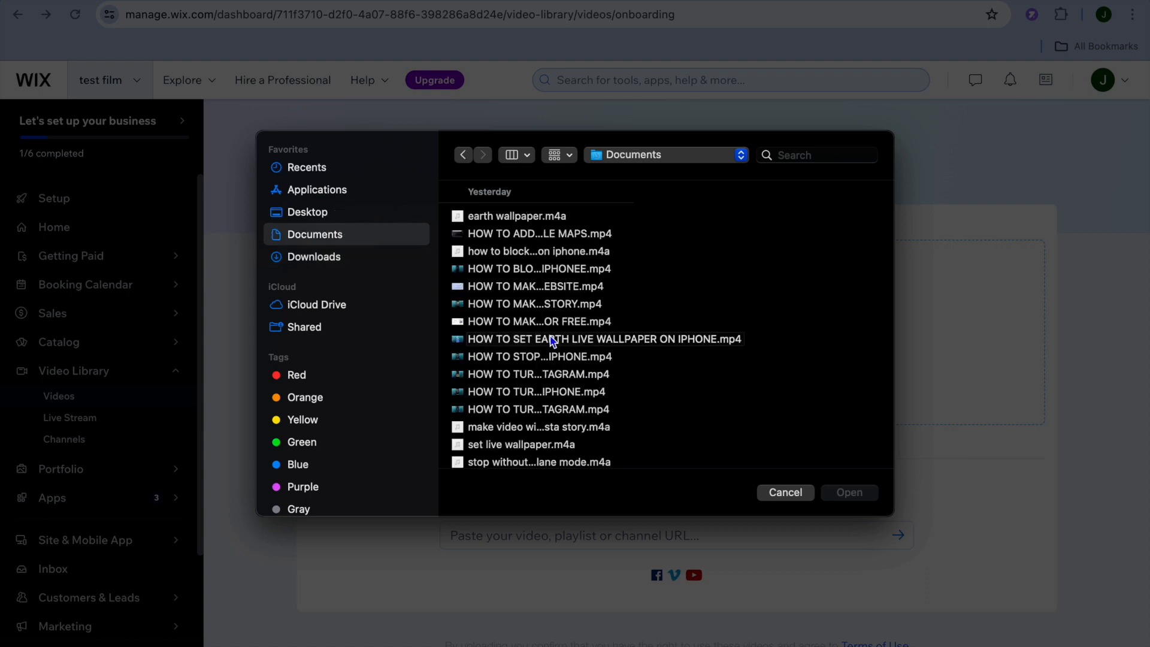
left_click(572, 358)
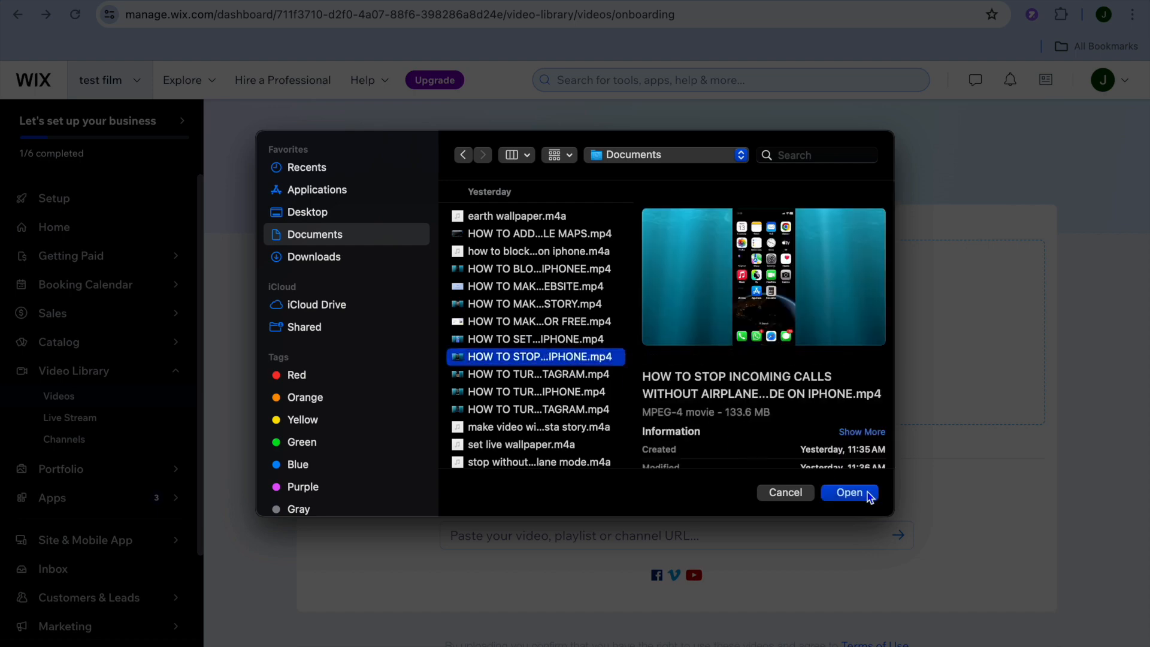
left_click(866, 494)
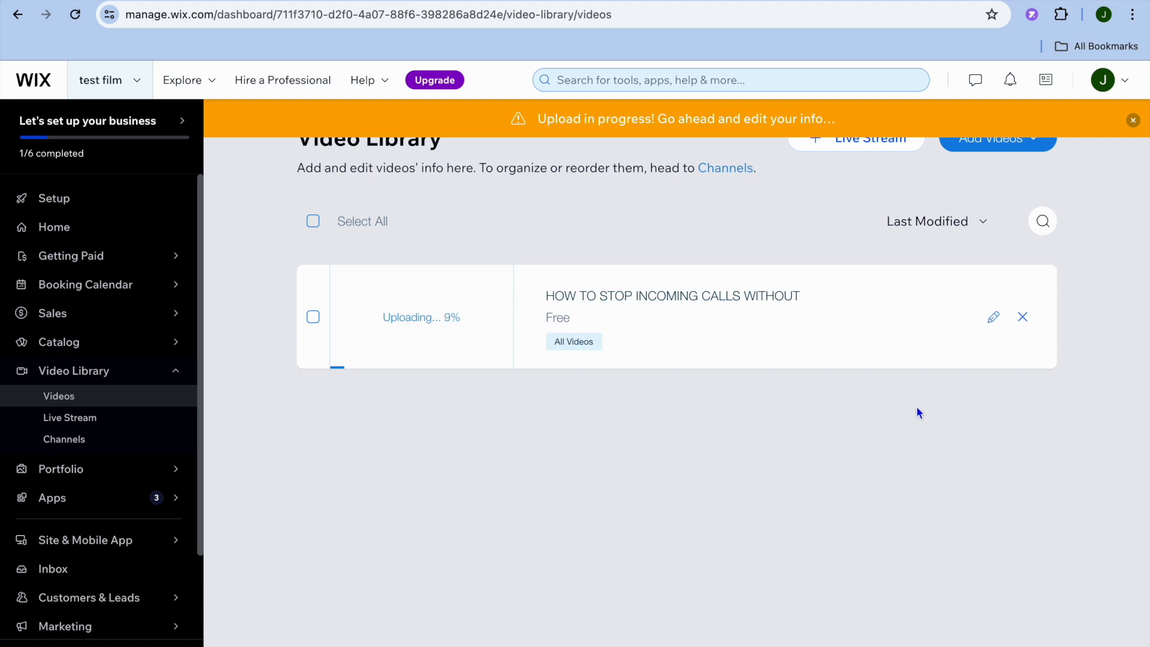
- Edit the uploading video's info to make it a paid video purchasable for $2.99, and save the changes
left_click(990, 322)
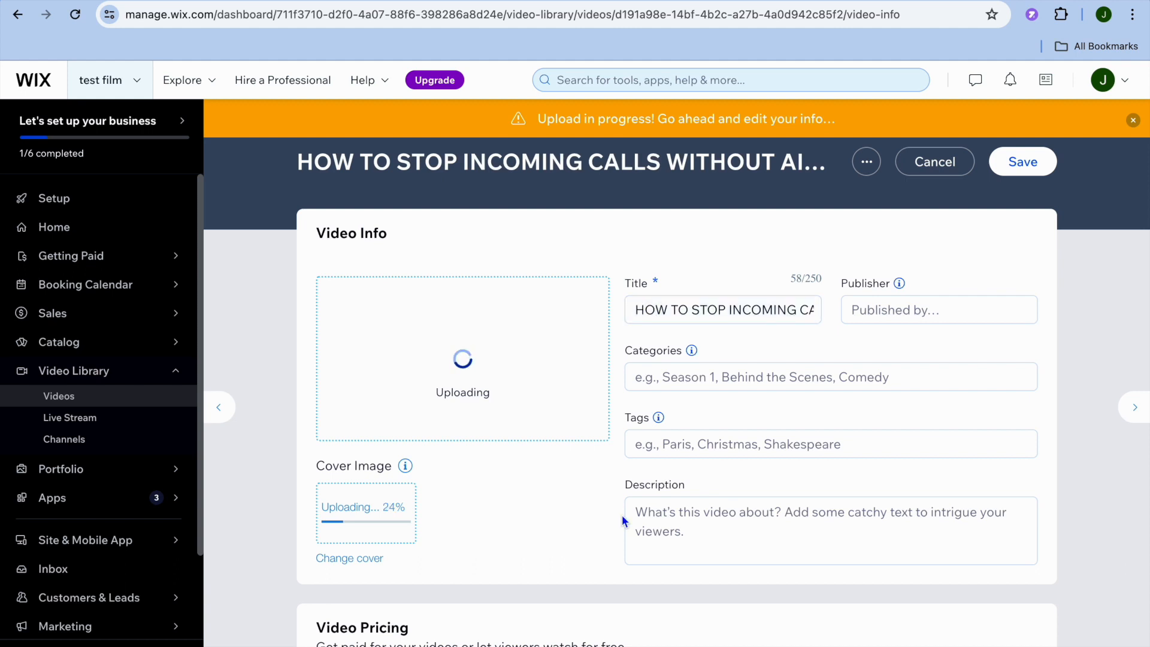
scroll(486, 424, "down", 4)
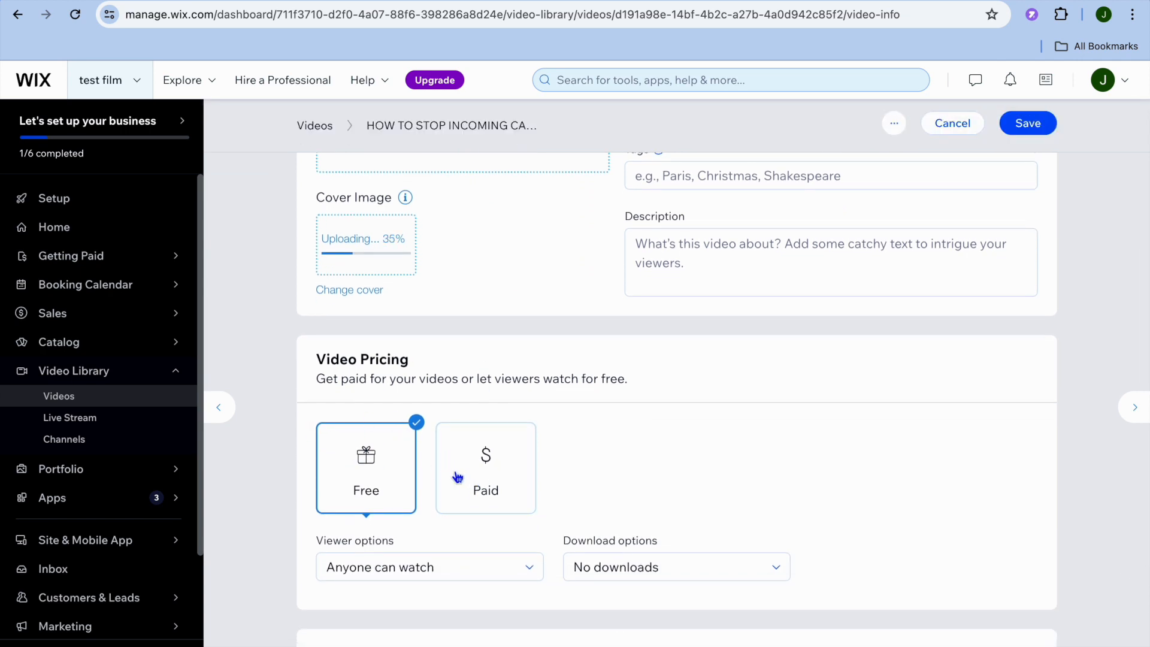
left_click(479, 480)
left_click(418, 610)
scroll(418, 609, "down", 4)
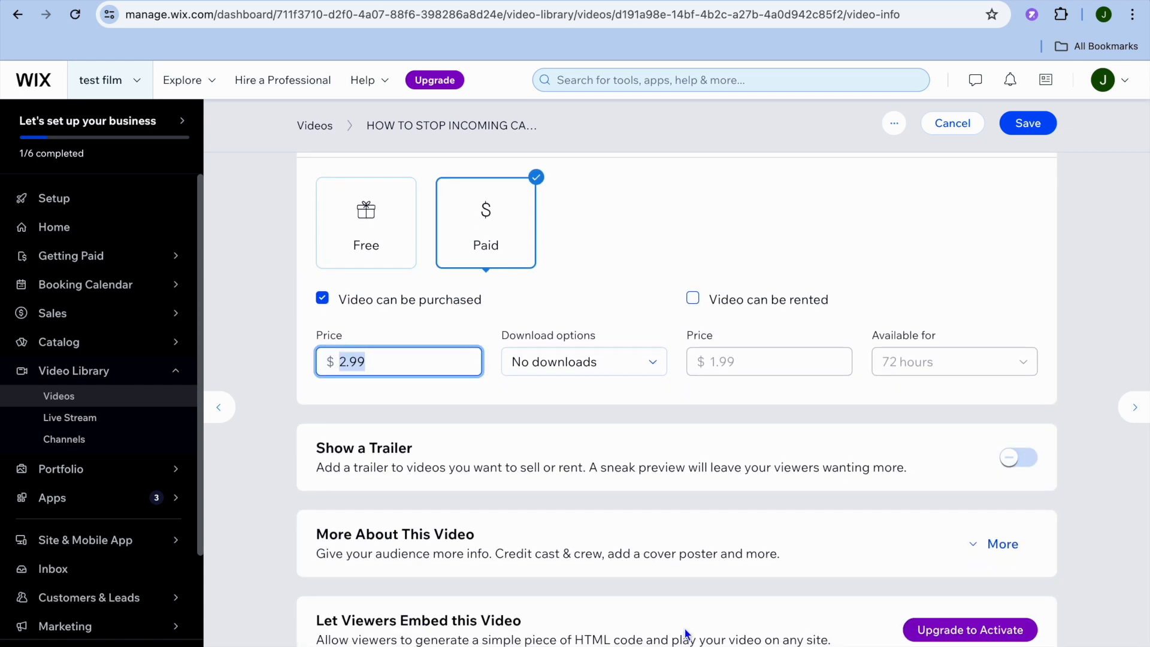
left_click(1025, 127)
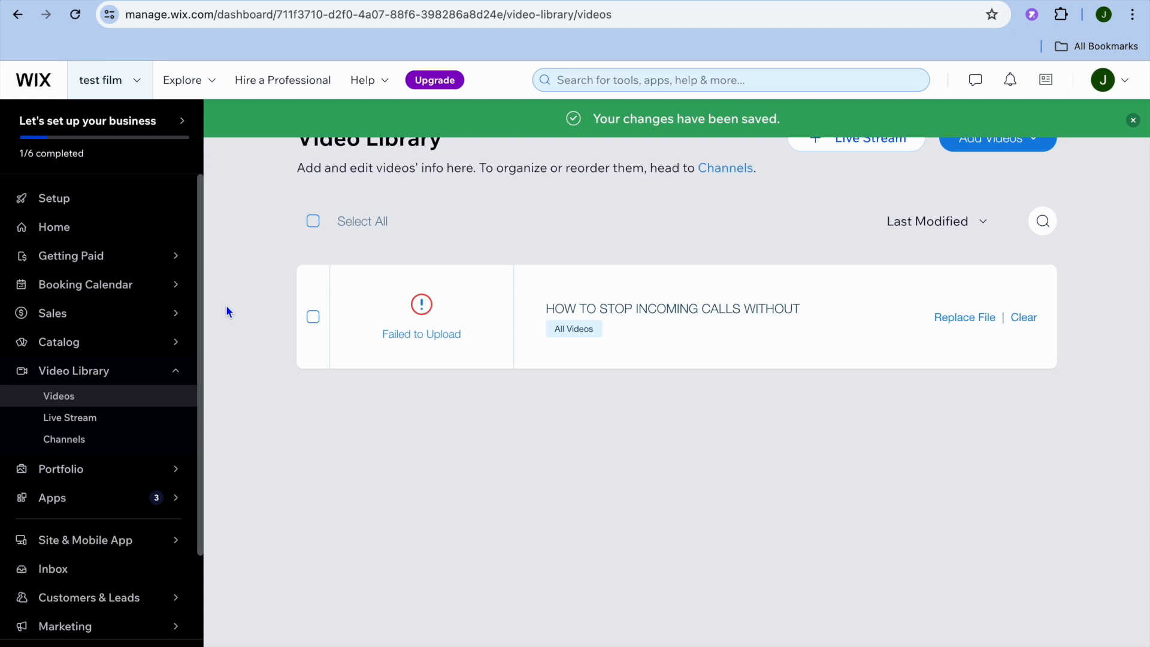
- View the Booking Calendar, and start a new booking service from the Engagement Photoshoot appointment template
left_click(127, 295)
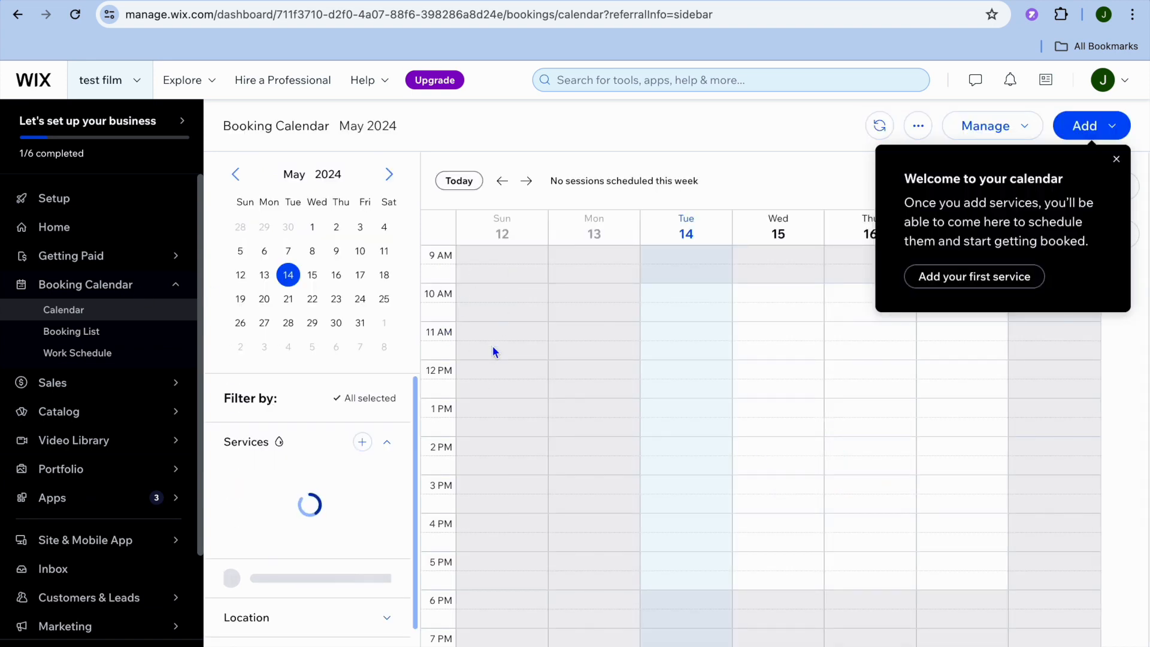
mouse_move(83, 419)
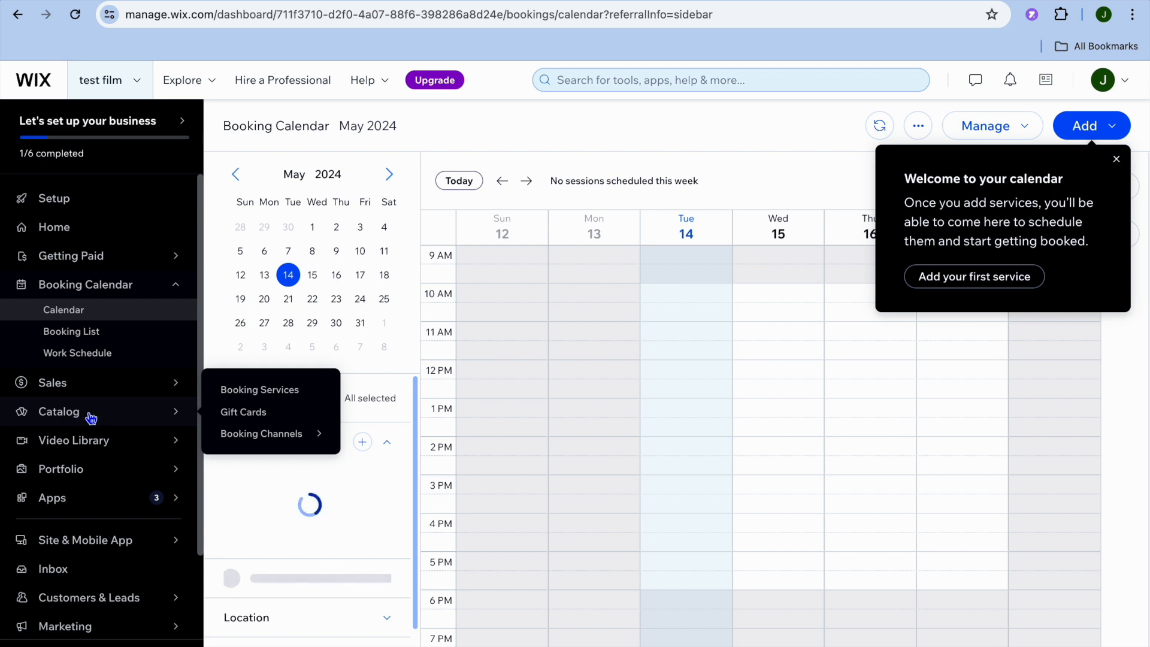
left_click(306, 398)
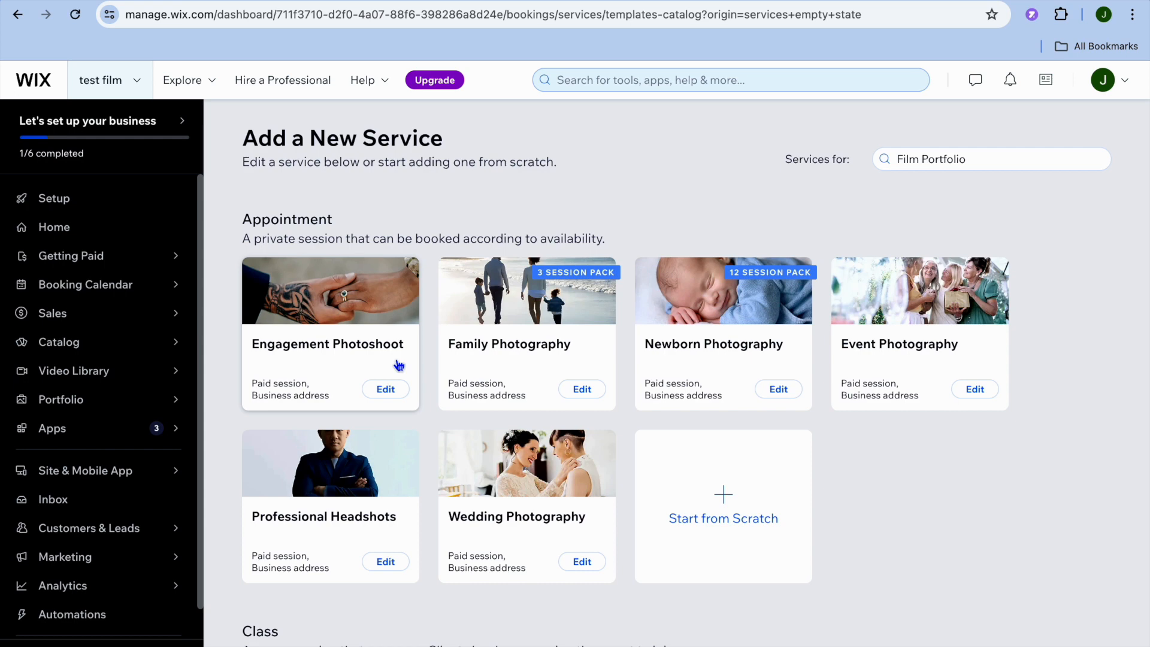
left_click(383, 390)
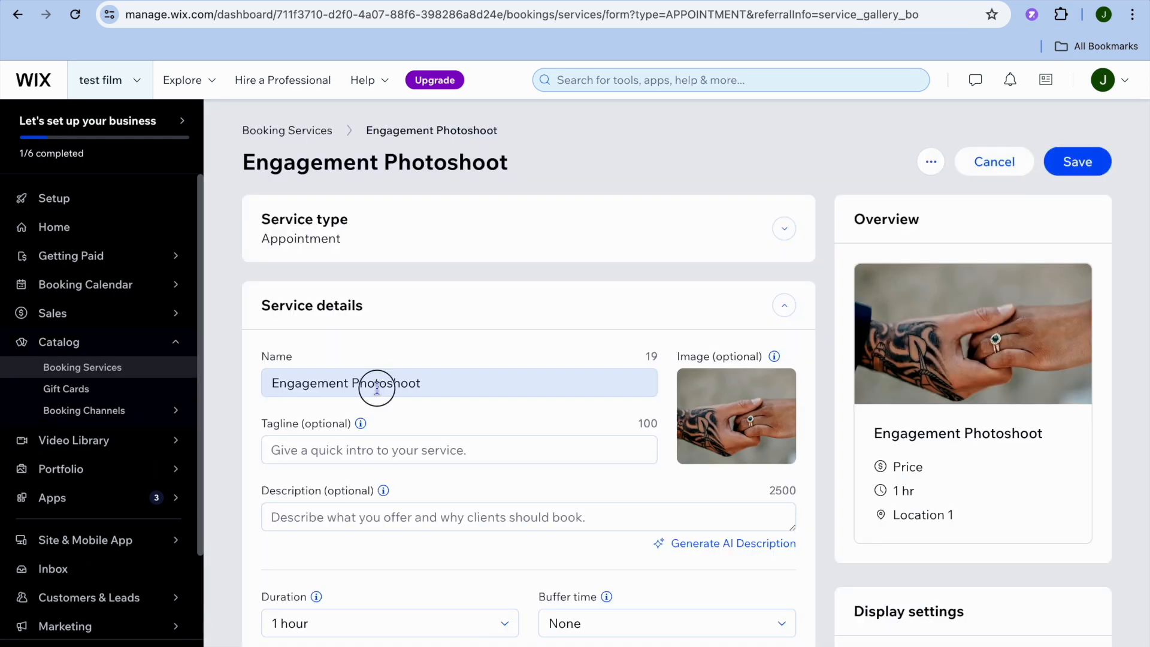
- Set a fixed price of J$10 per session for the Engagement Photoshoot service, save it and dismiss the follow-up dialog
triple_click(377, 388)
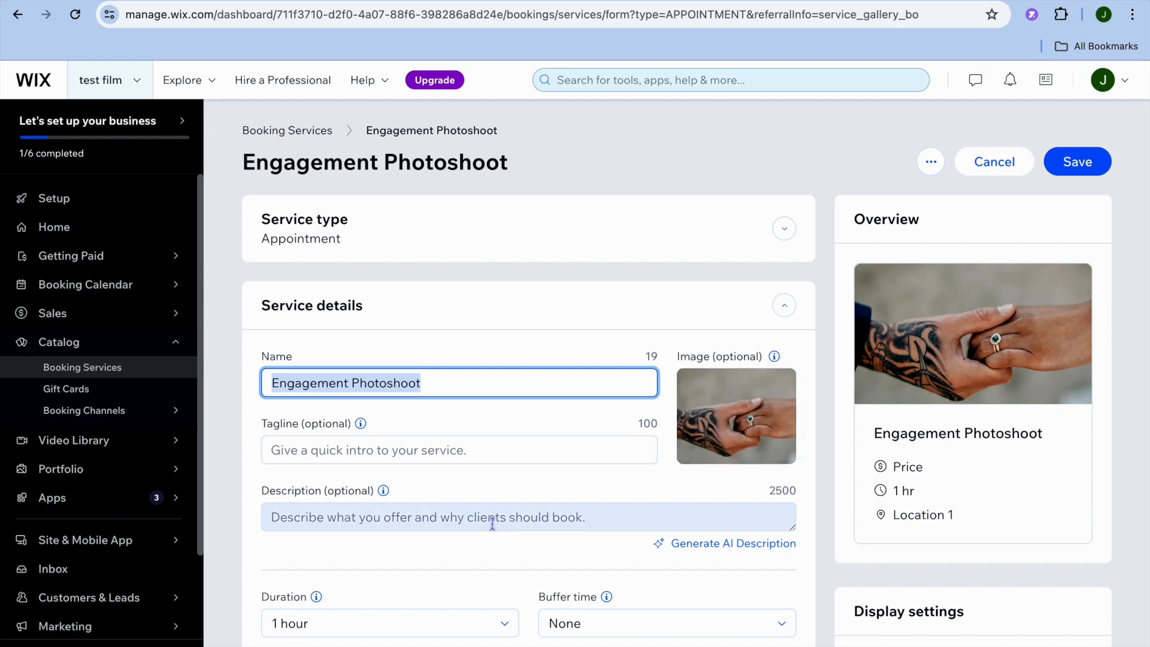
scroll(493, 524, "down", 4)
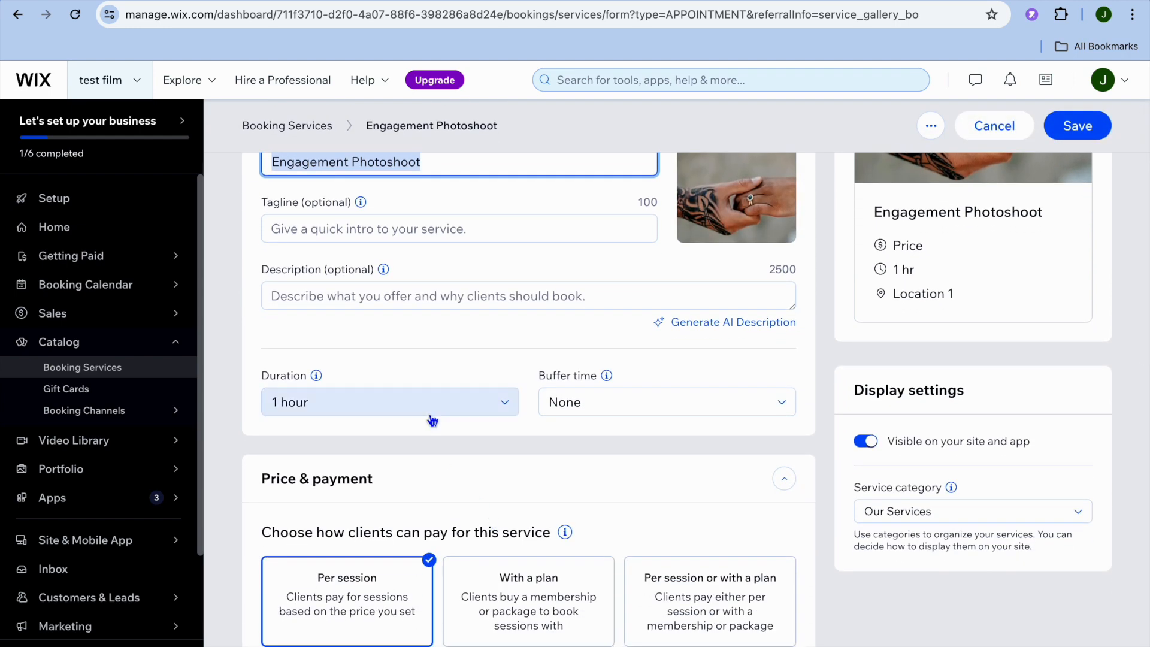
scroll(433, 420, "down", 5)
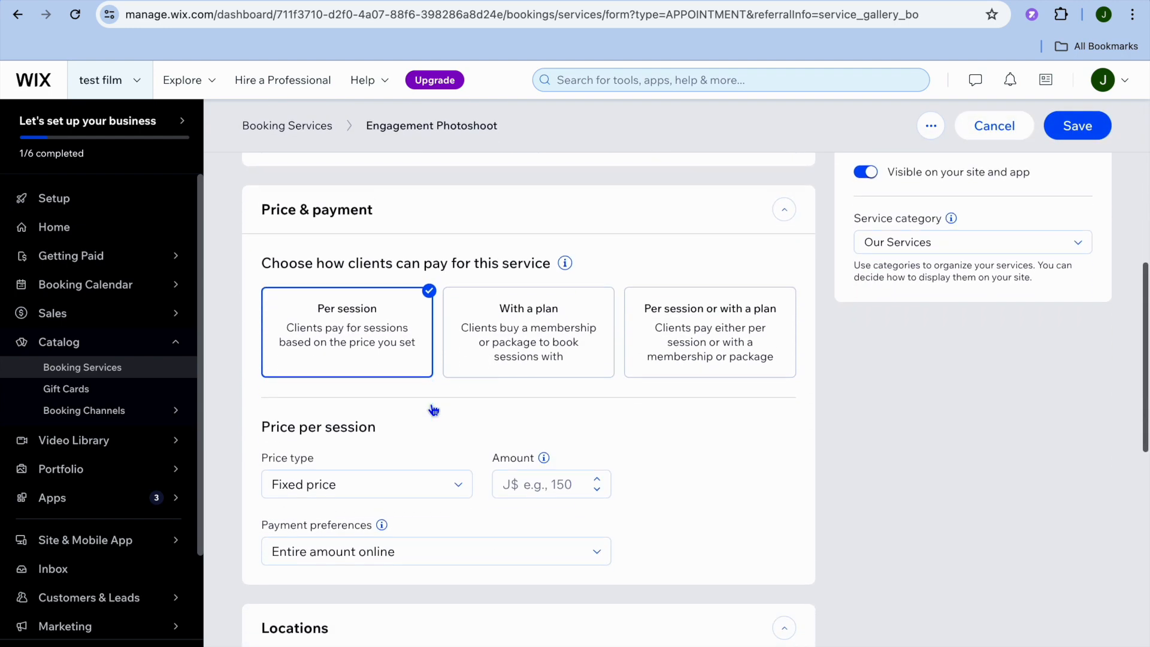
left_click(550, 478)
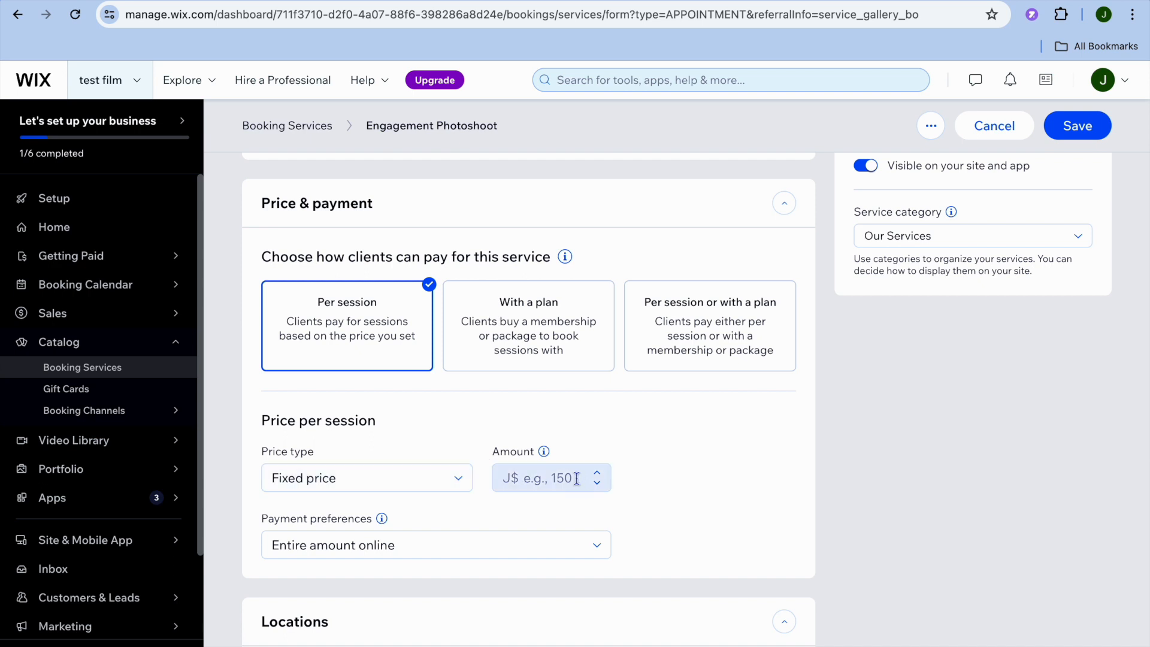
left_click(582, 527)
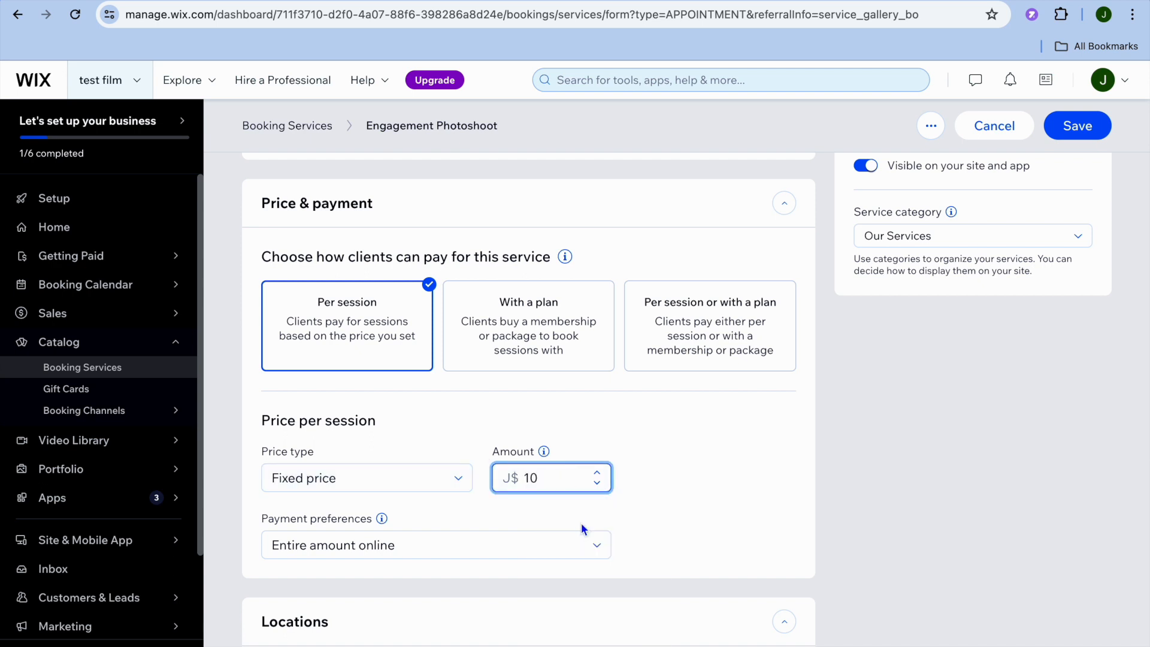
left_click(1078, 126)
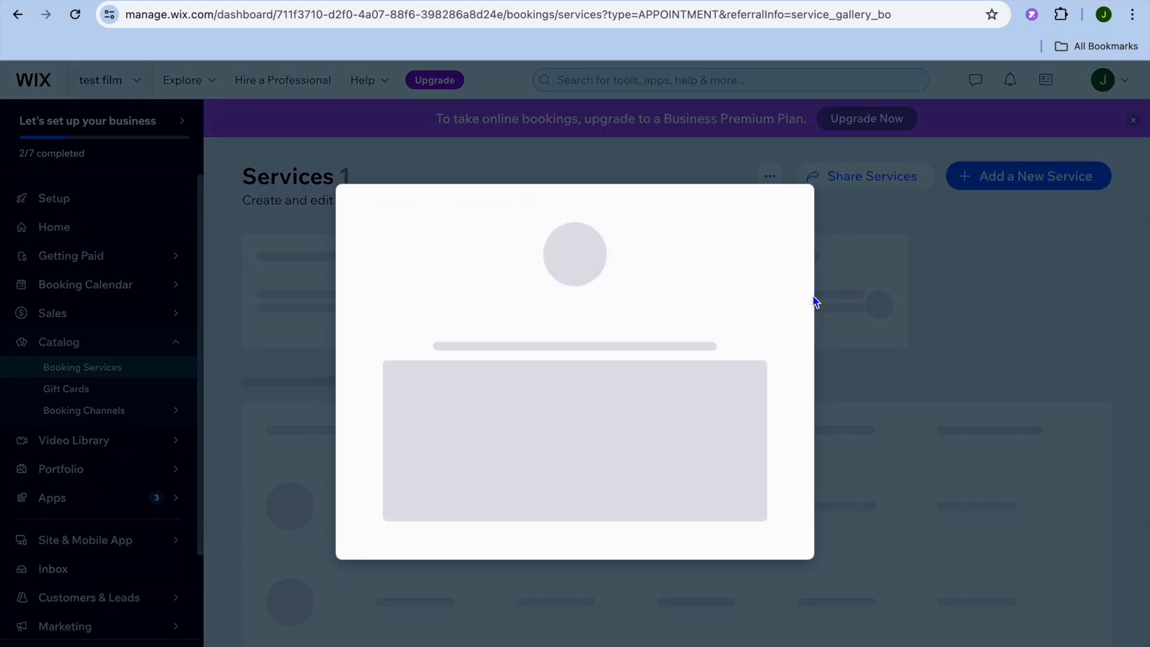
left_click(793, 175)
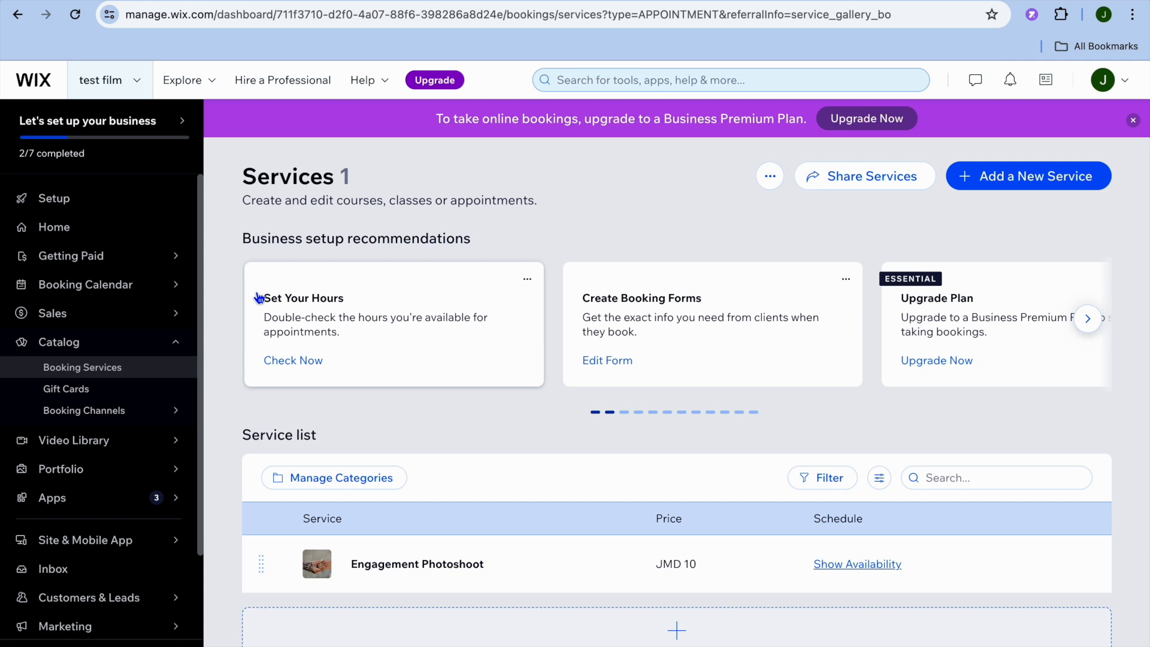
- Open the Connect & Setup page for Getting Paid and start connecting a payment method
mouse_move(143, 260)
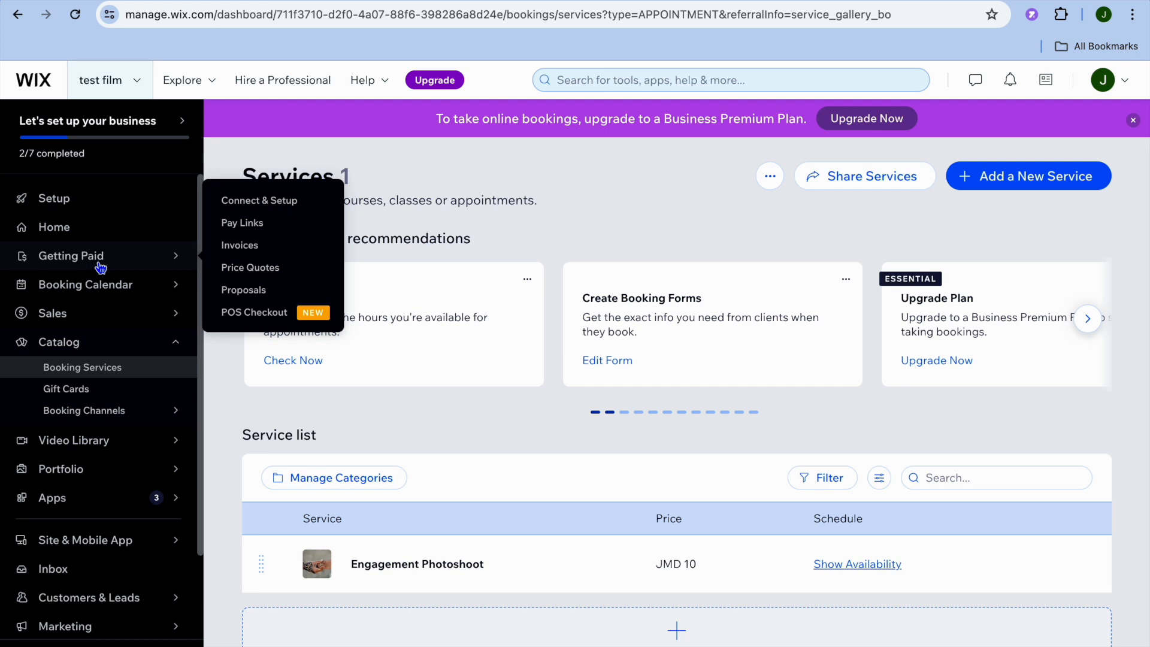
left_click(262, 200)
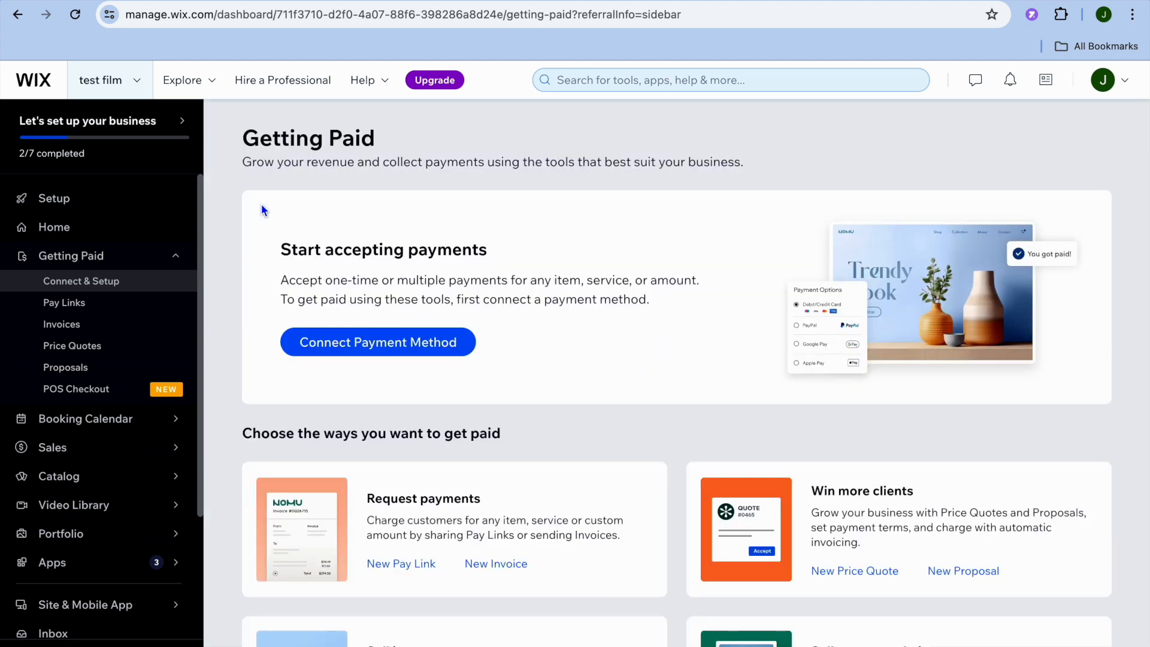
left_click(339, 342)
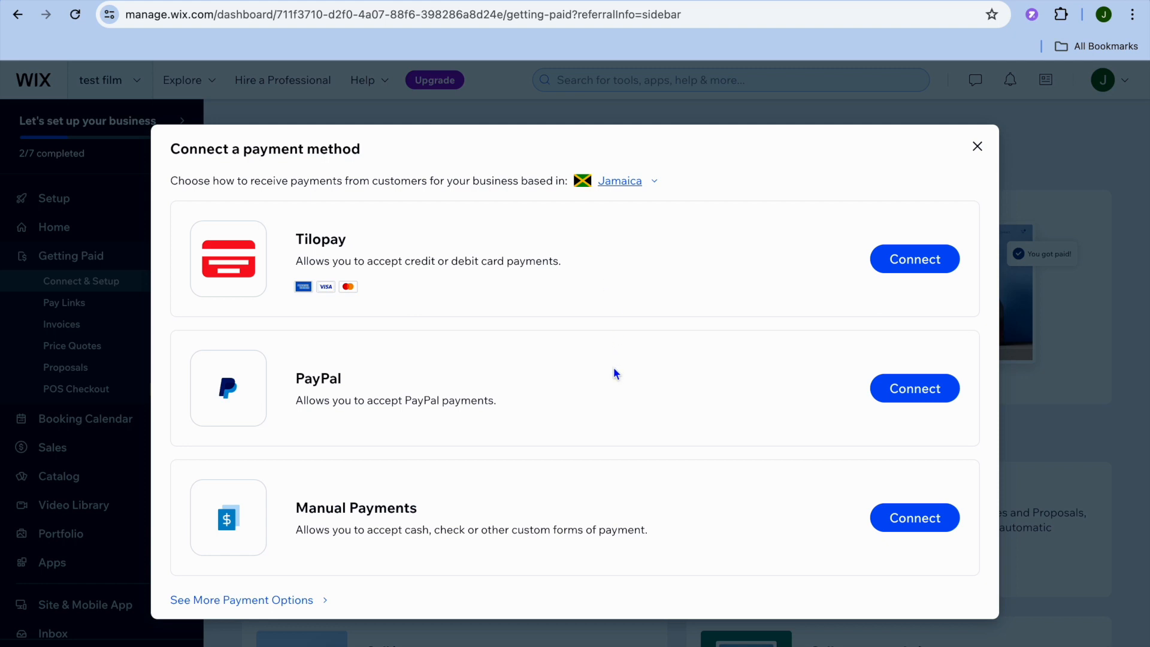
- Change the country where the business is based to United States
left_click(631, 185)
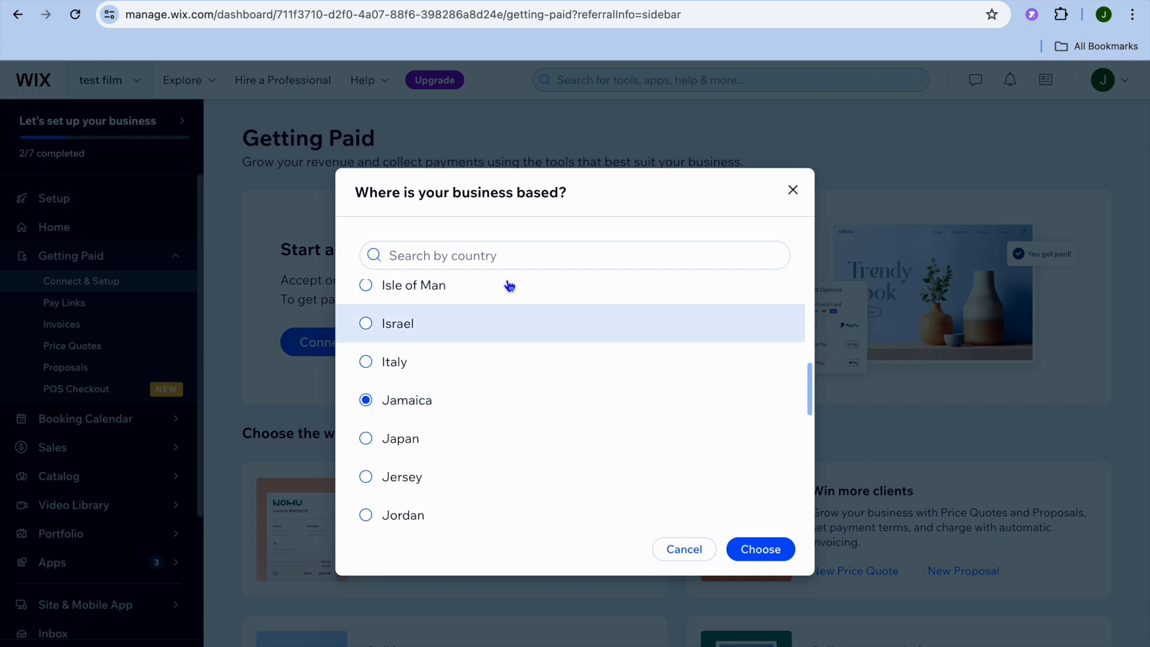
left_click(517, 250)
type("u")
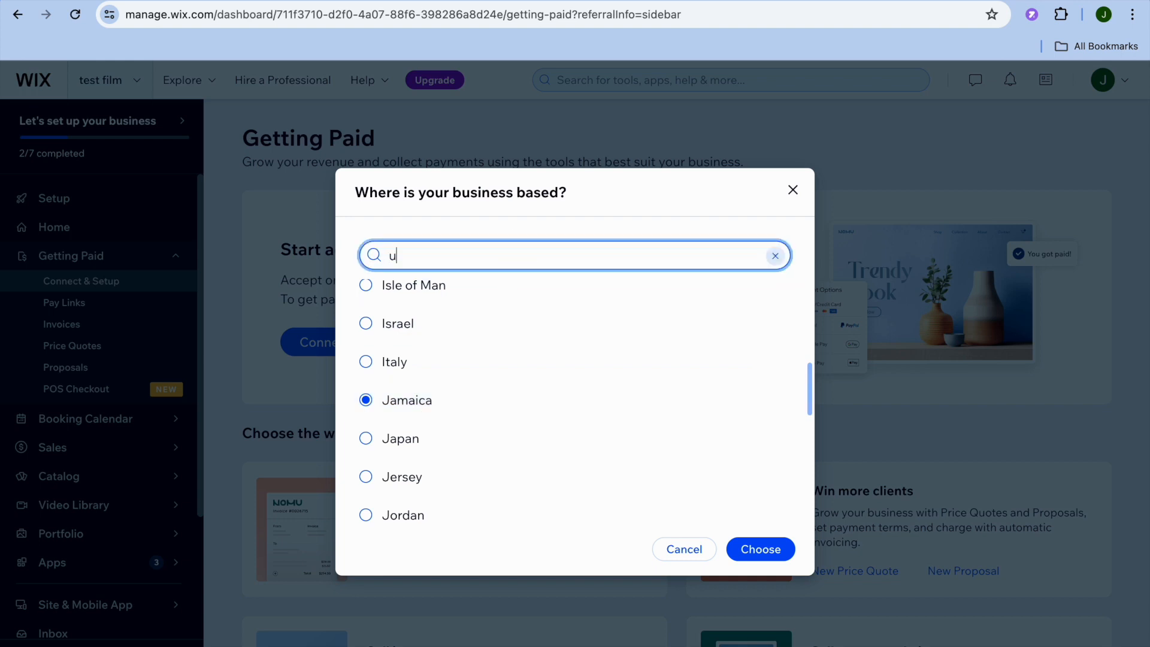
type("nited")
left_click(442, 373)
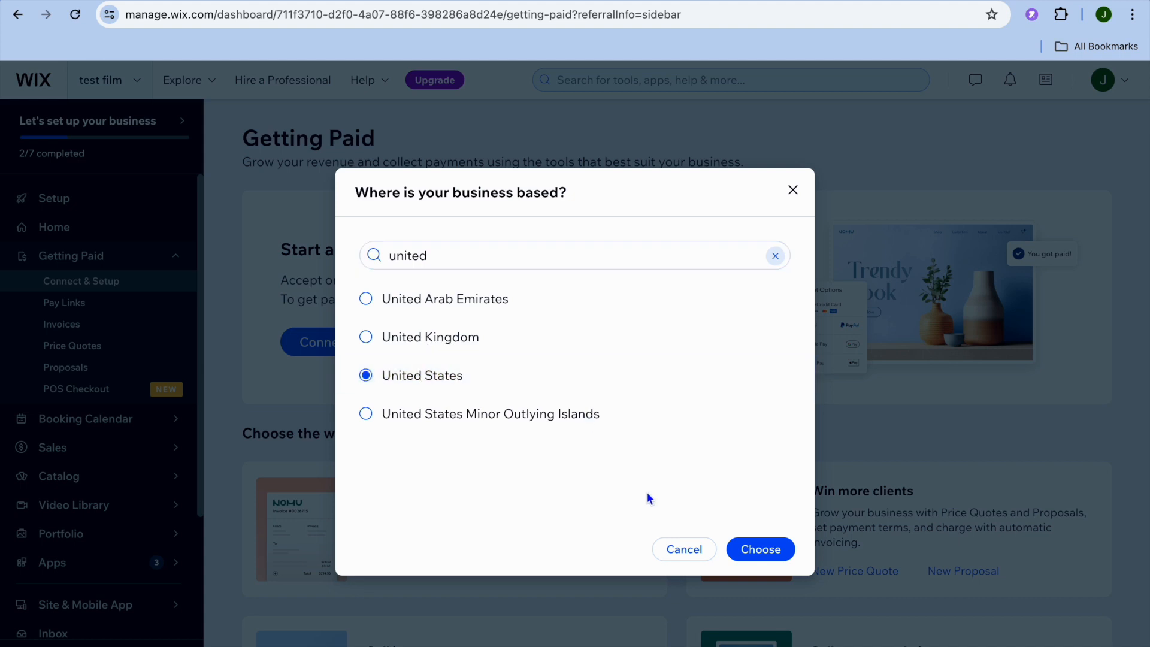
left_click(760, 552)
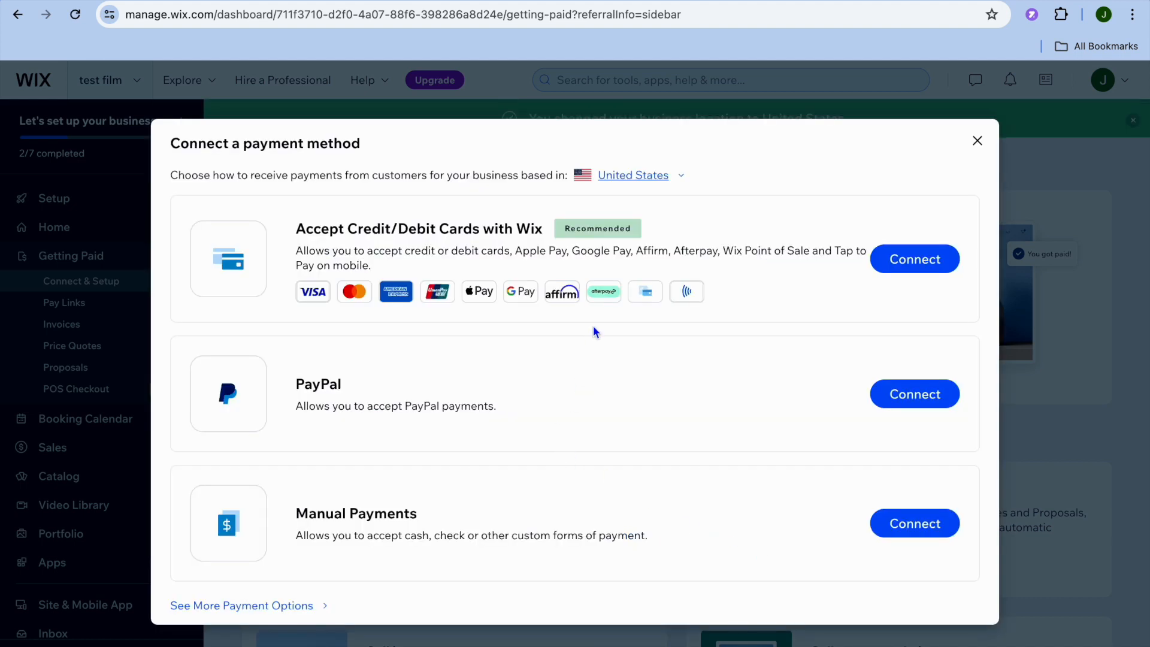
- Look through the additional payment options offered for the business
left_click(228, 606)
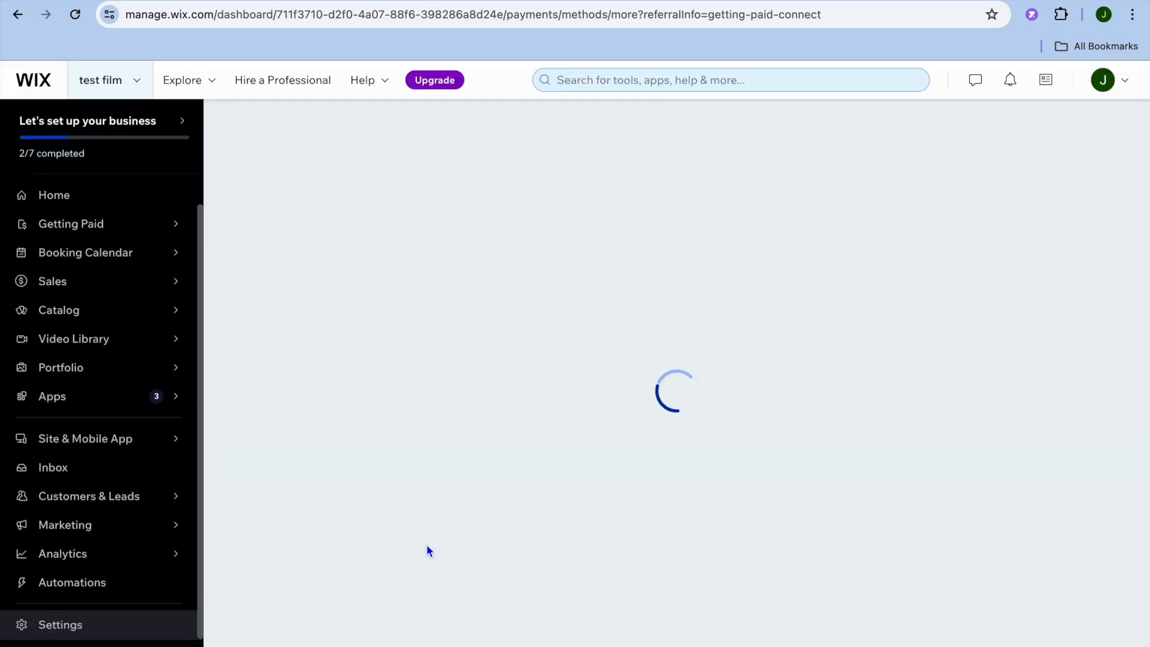
scroll(427, 544, "down", 4)
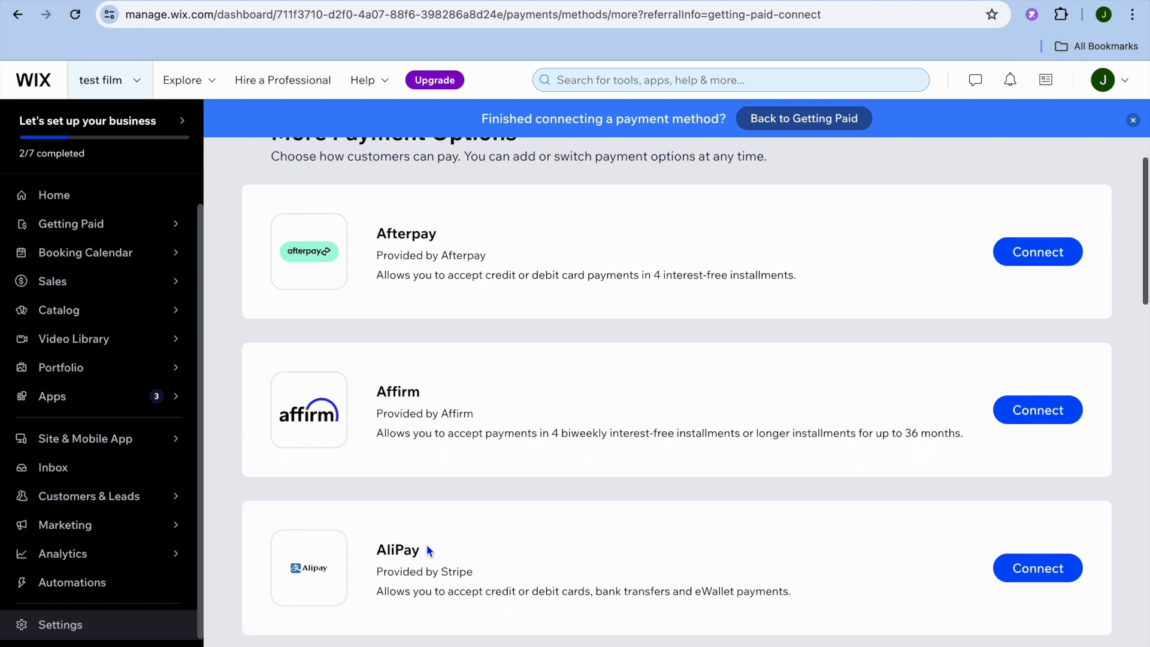
scroll(428, 546, "down", 6)
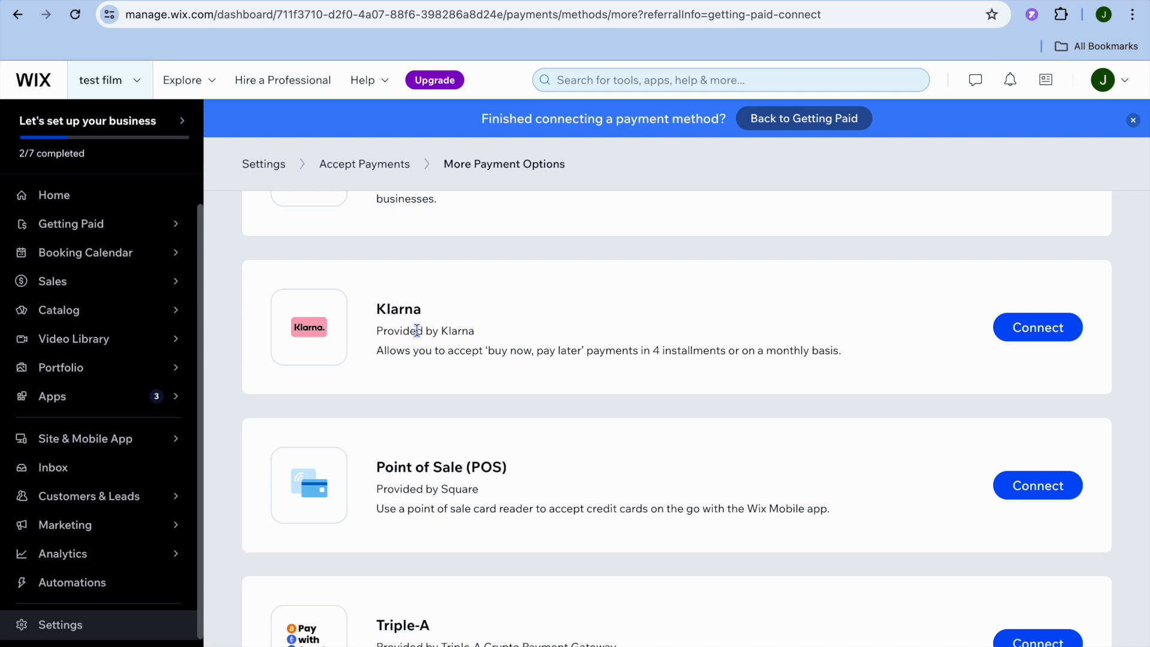
- Start designing the site from a template, browse the Film Portfolio results and edit the first best-match Filmmaker template
left_click(103, 205)
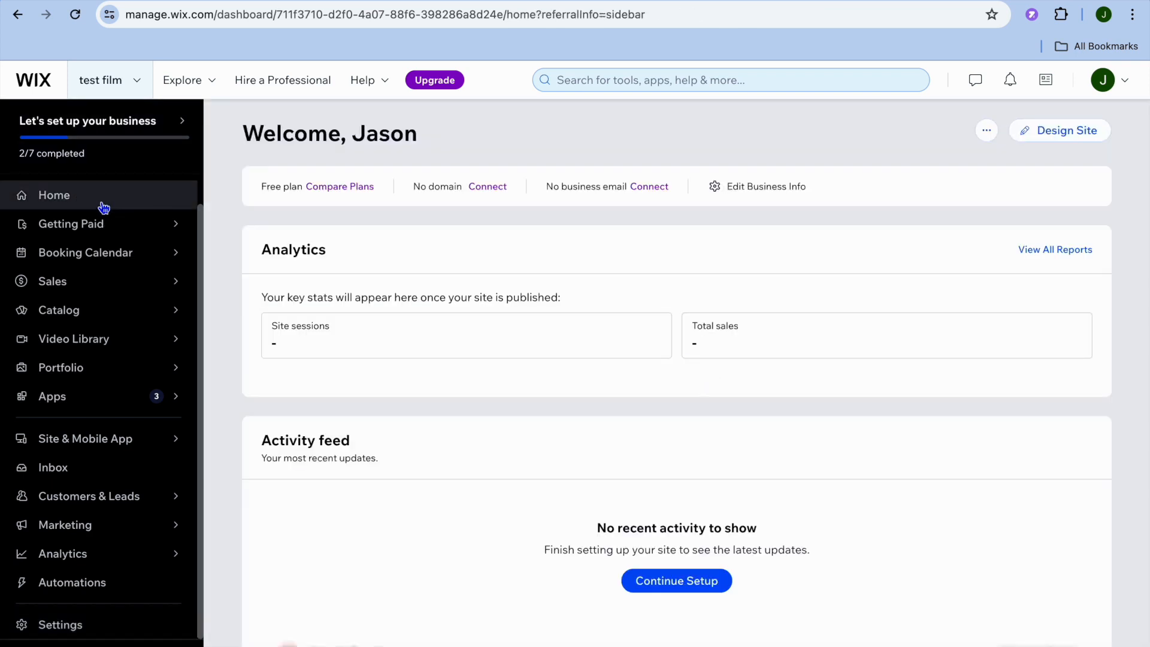
left_click(1059, 131)
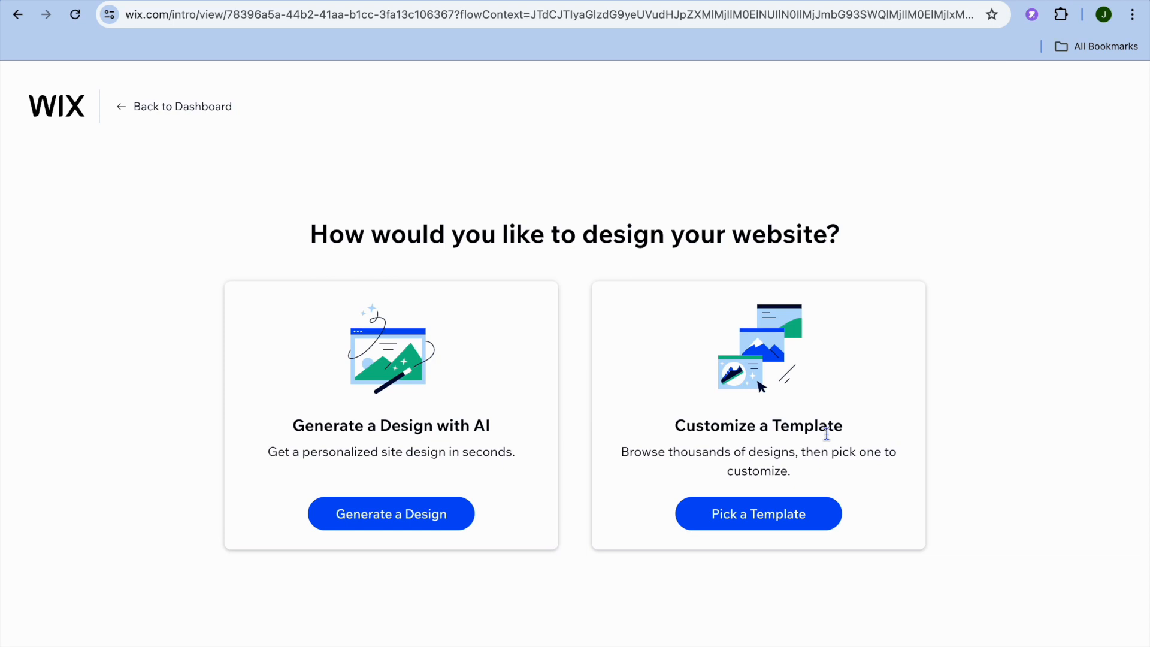
left_click(745, 522)
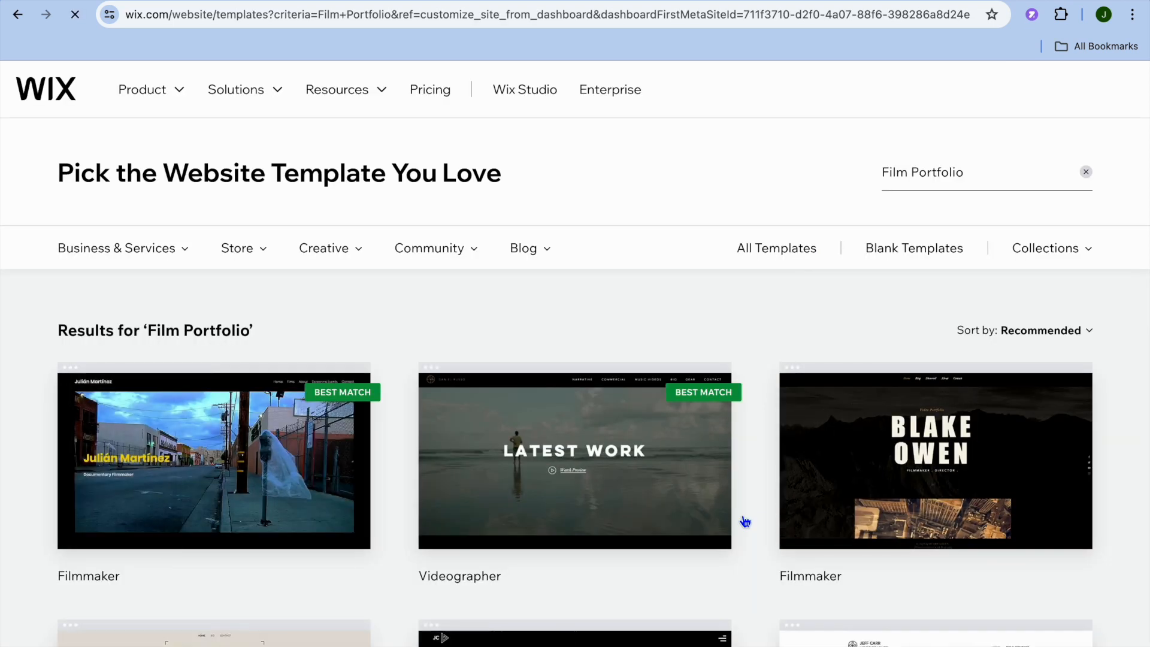
mouse_move(573, 458)
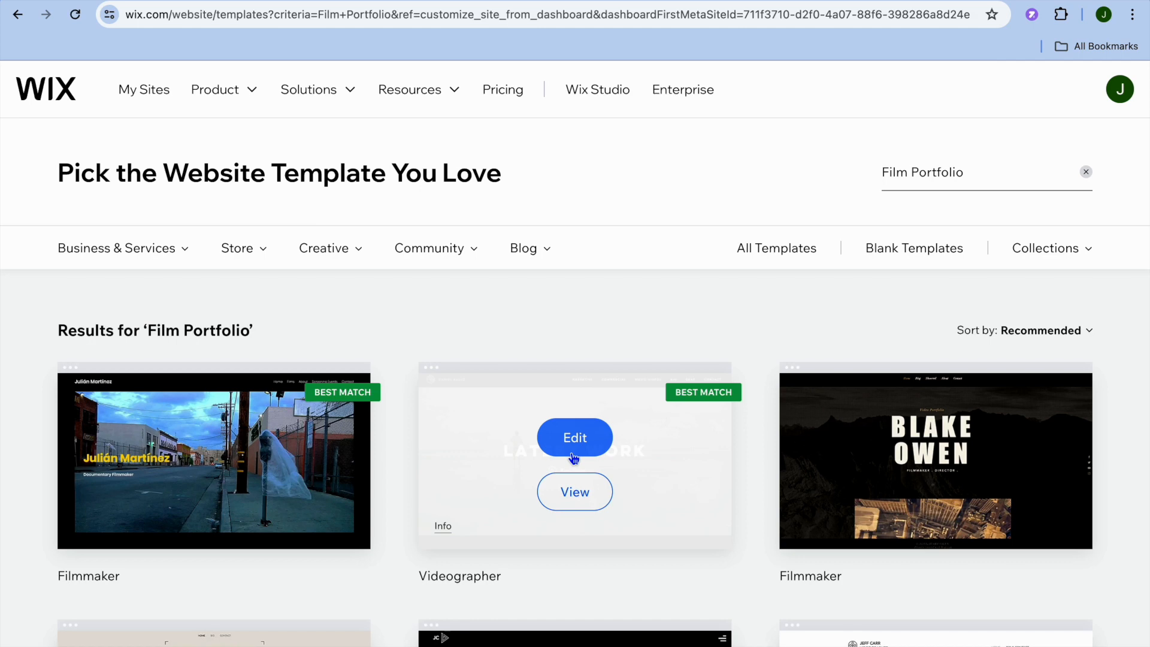
scroll(574, 458, "down", 6)
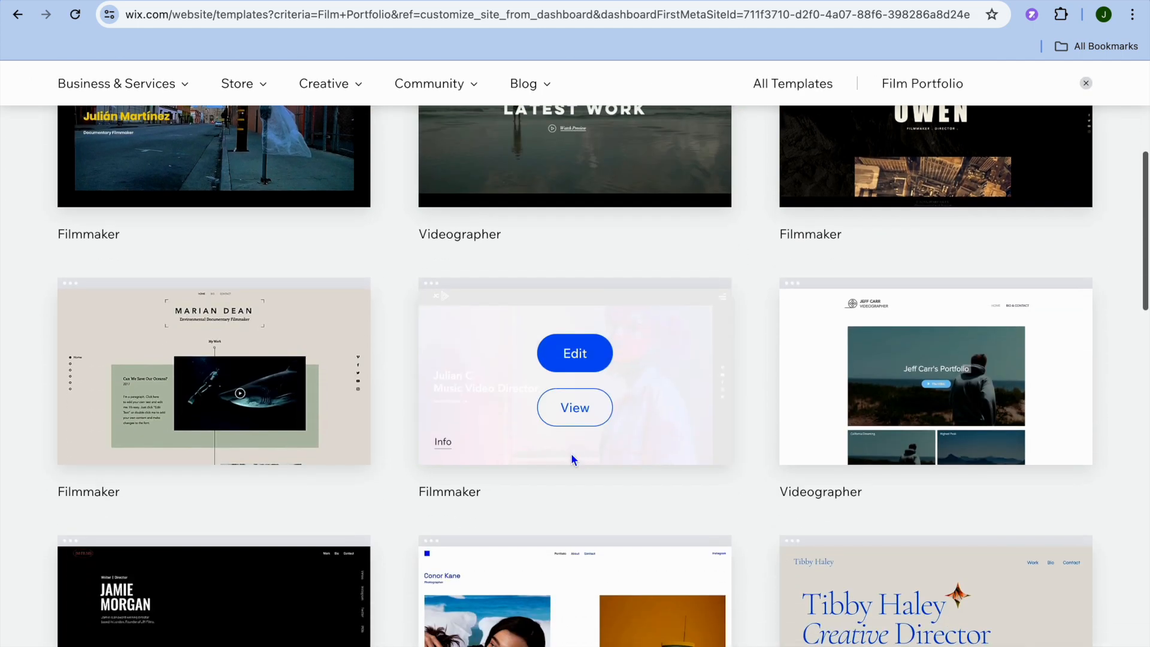
scroll(572, 460, "up", 4)
scroll(572, 460, "up", 1)
mouse_move(347, 416)
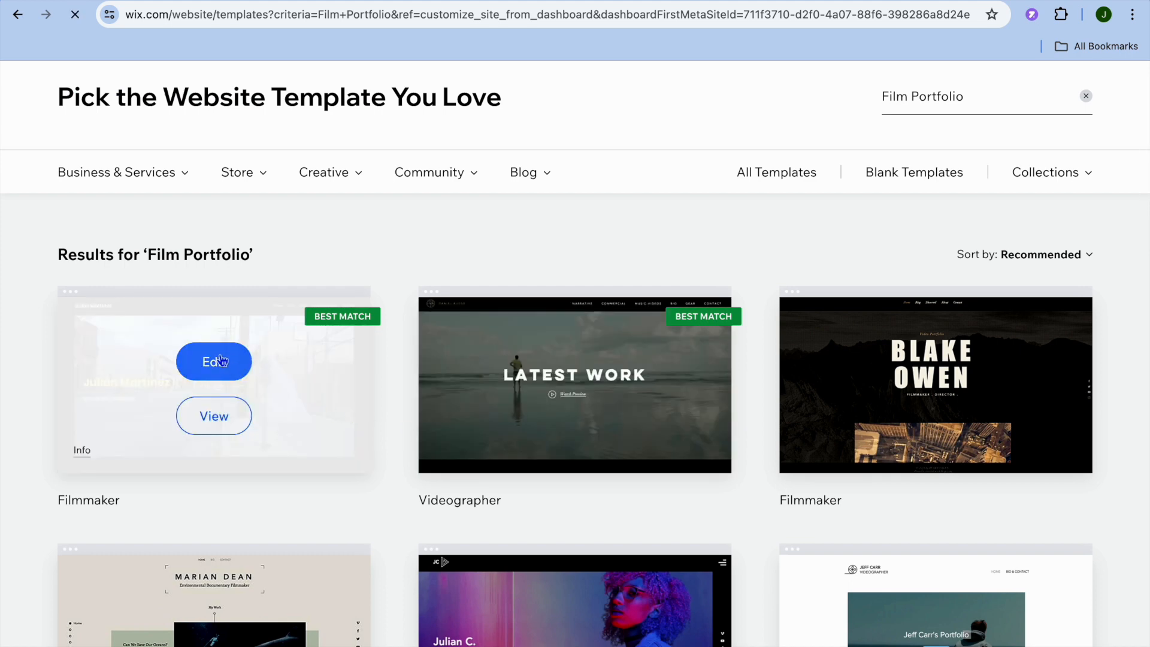
left_click(219, 361)
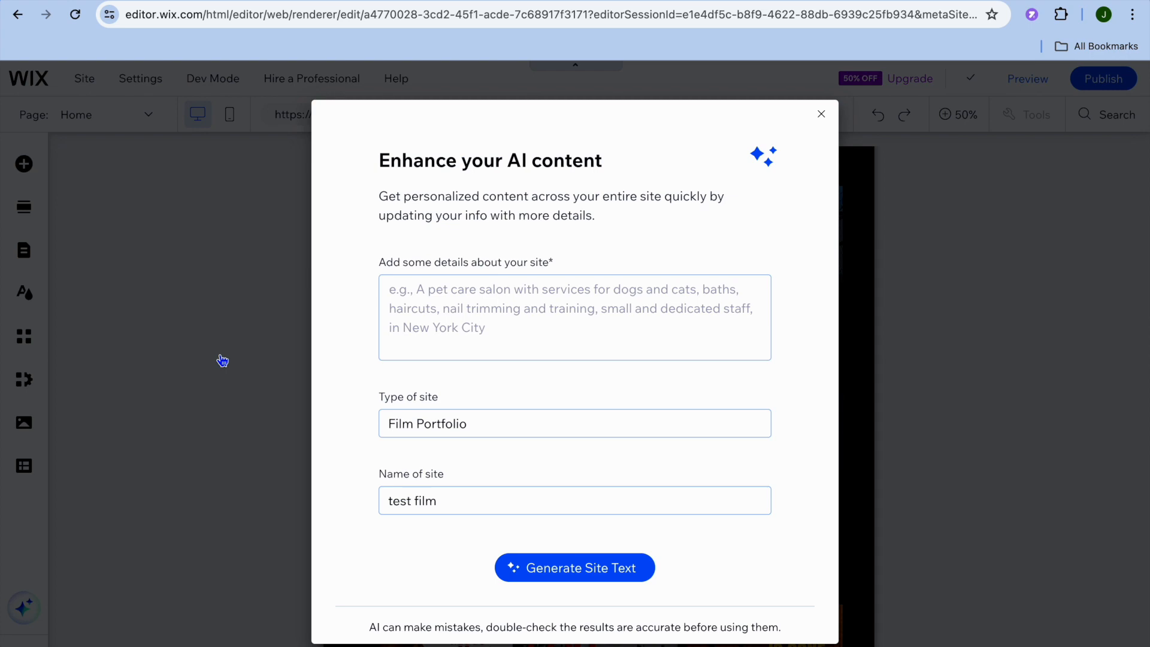
- Dismiss the AI content dialog and the editor's introductory overlay, and look over the Home page at 100% zoom
left_click(821, 114)
left_click(959, 119)
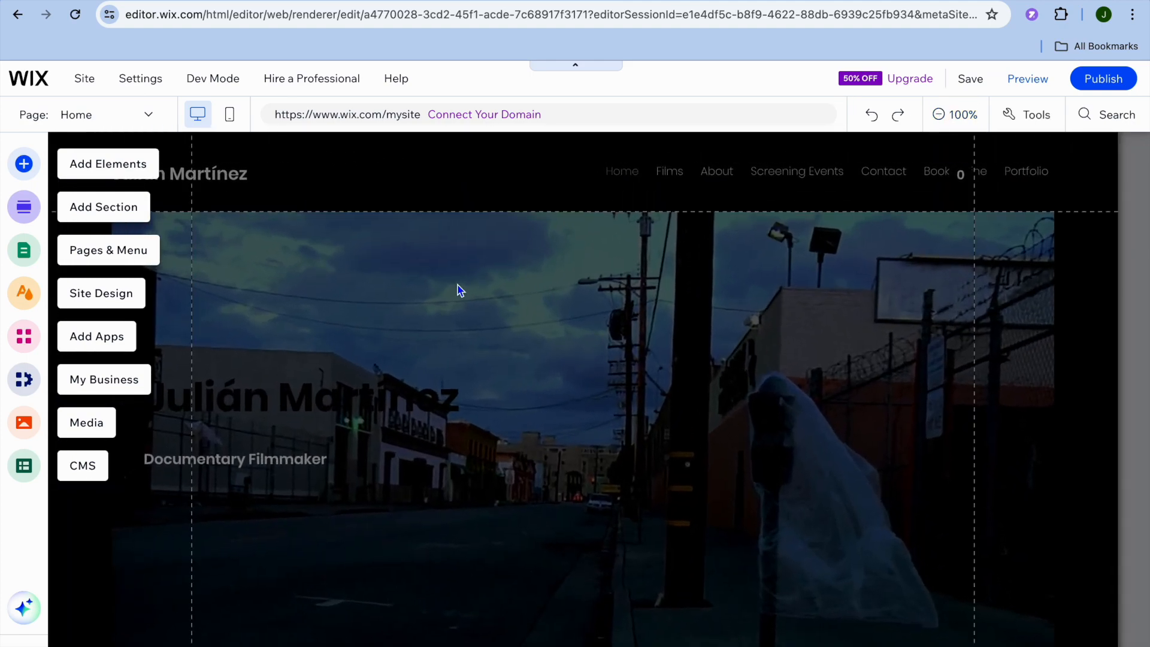
left_click(457, 290)
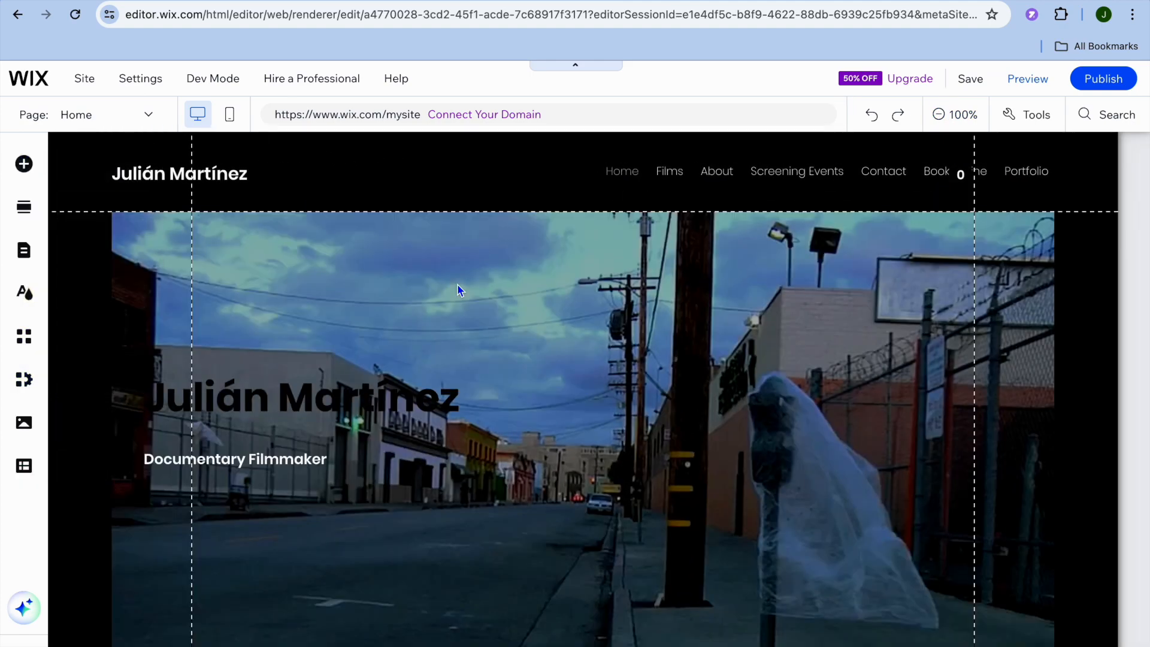
scroll(458, 290, "down", 5)
scroll(458, 290, "down", 6)
scroll(458, 290, "up", 12)
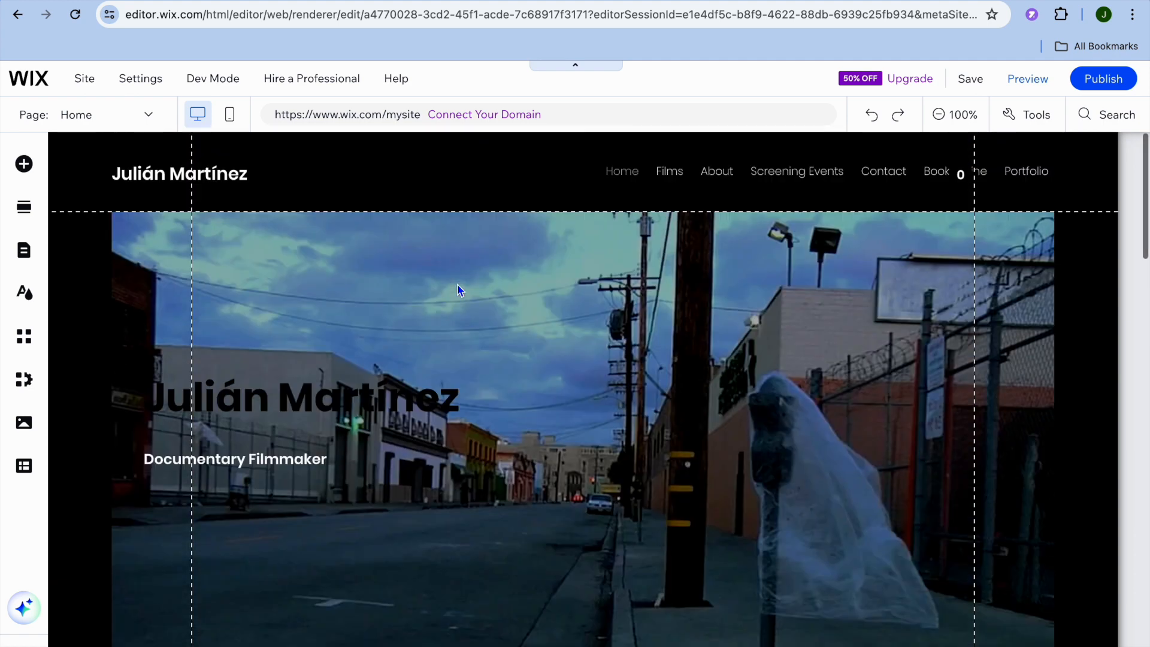
- Replace the site title text in the header with "Jason Film"
mouse_move(260, 180)
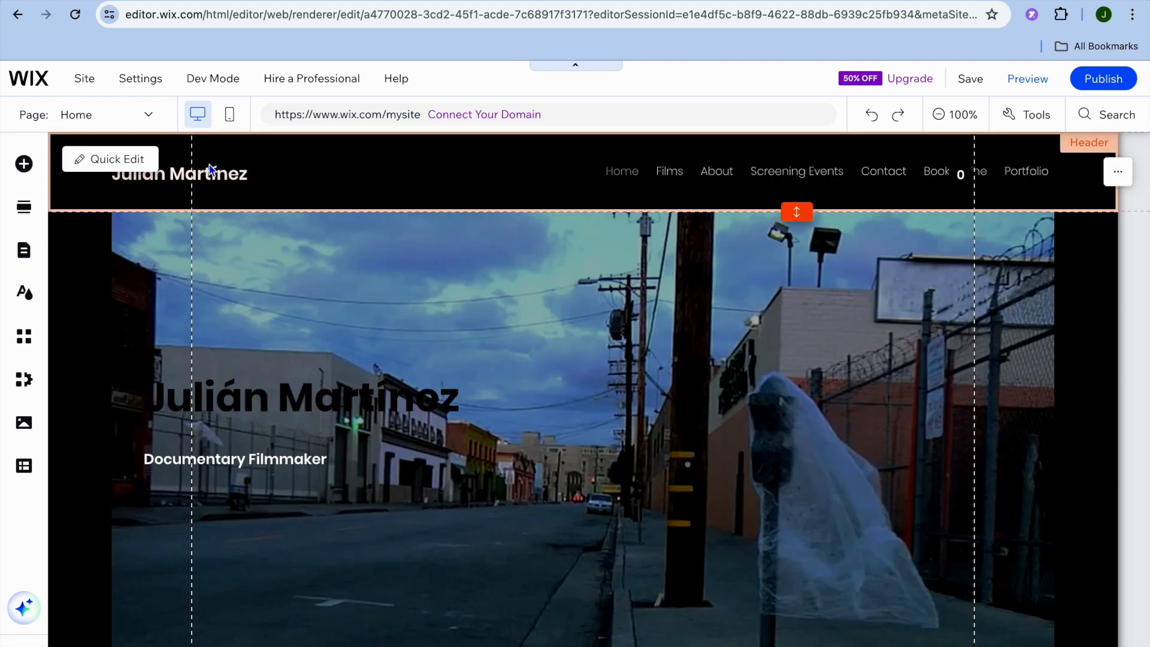
left_click(132, 168)
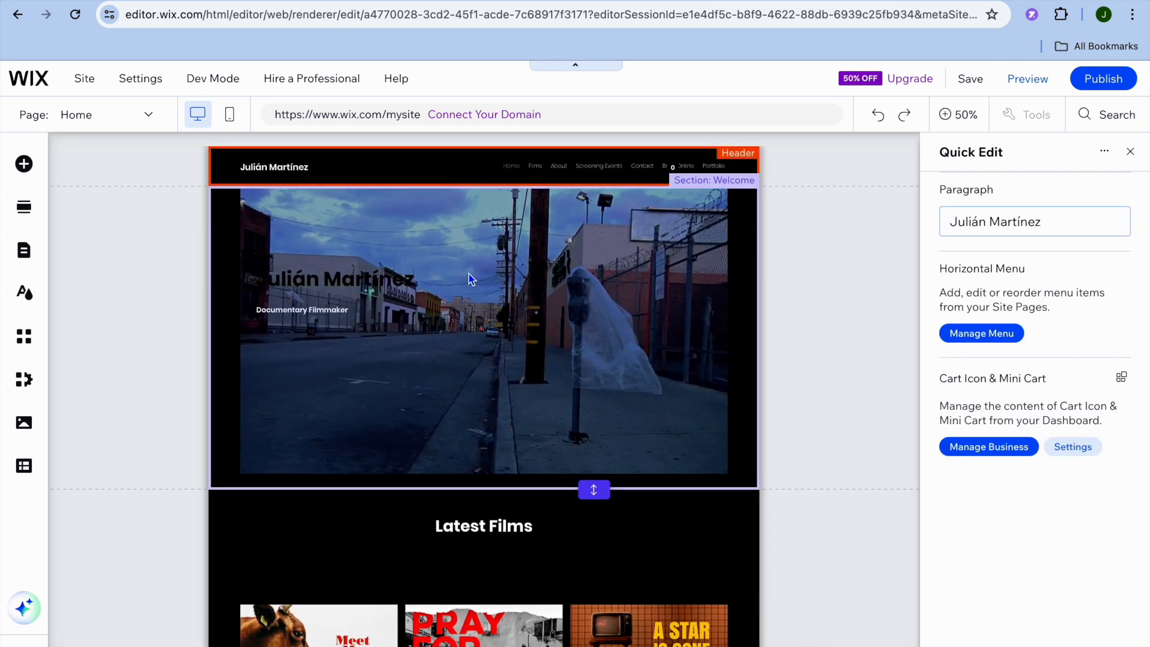
left_click(1073, 219)
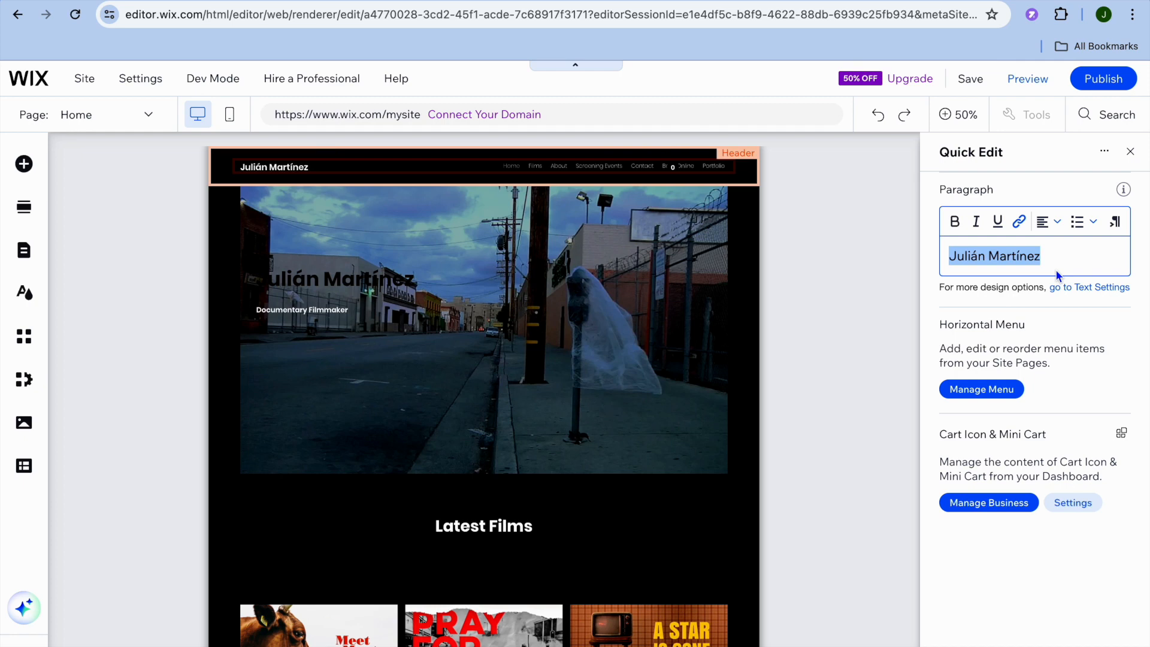
type("Jason Film")
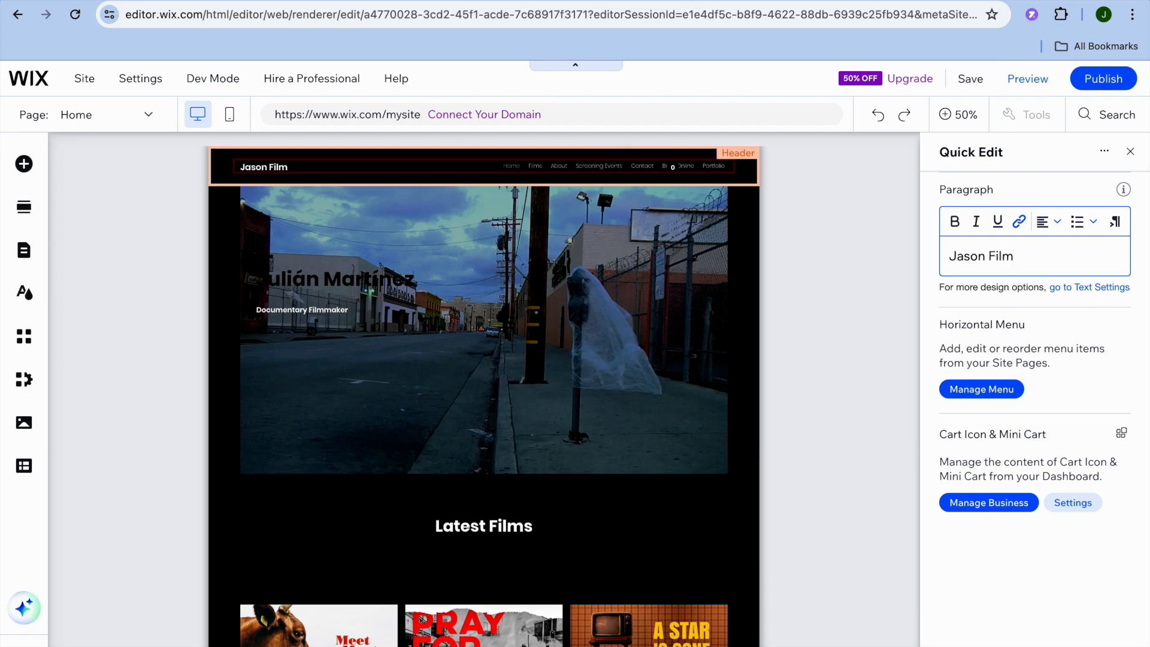
left_click(1130, 151)
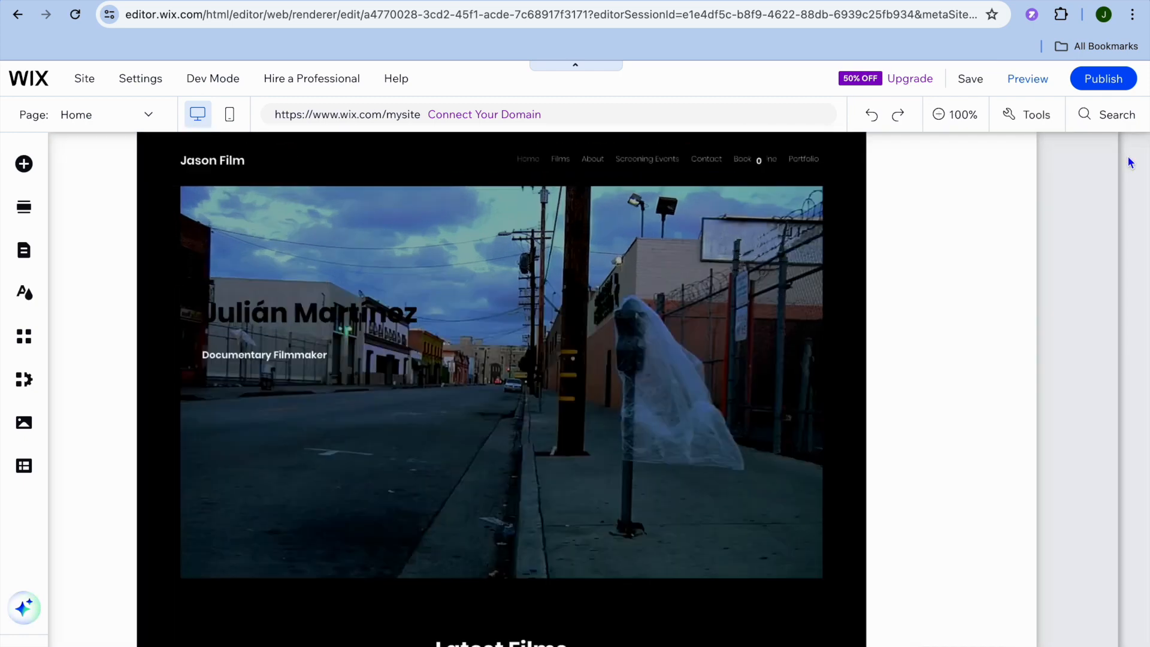
- Change the large heading in the Home page's Welcome section to "Jason Film"
left_click(371, 399)
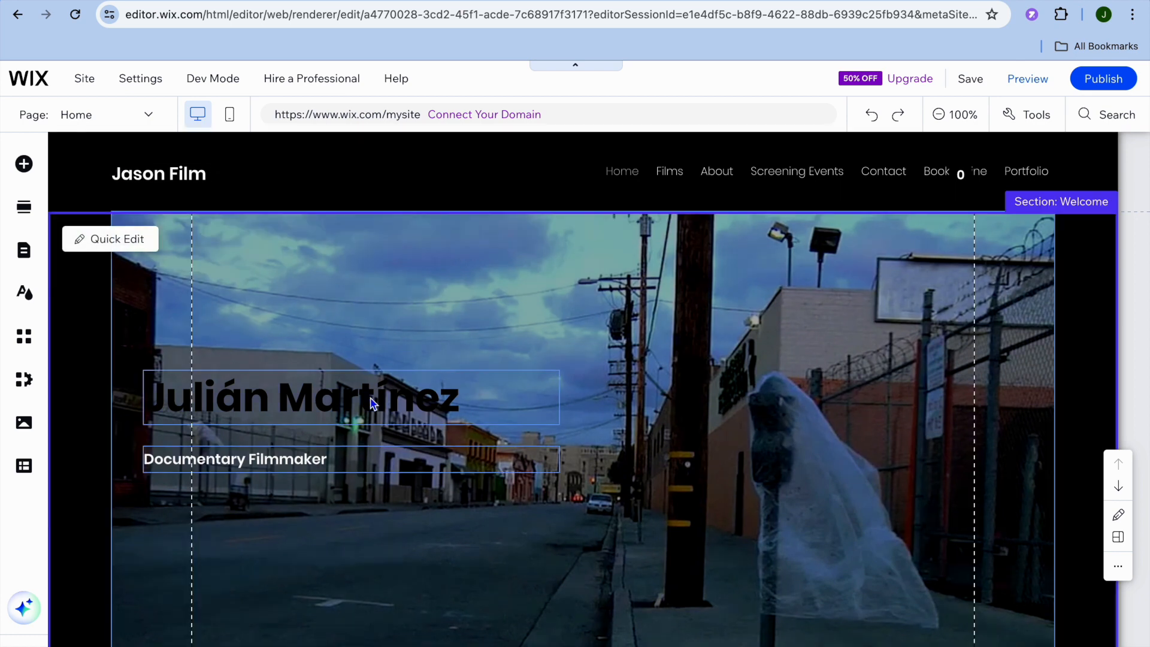
left_click(360, 398)
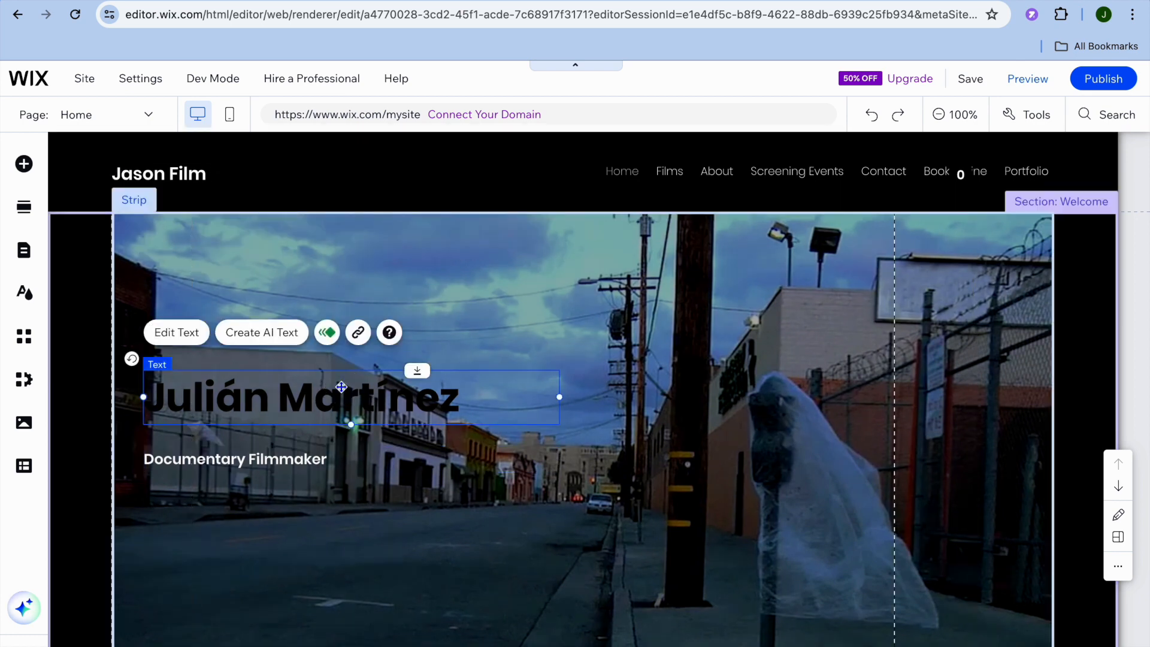
left_click(176, 332)
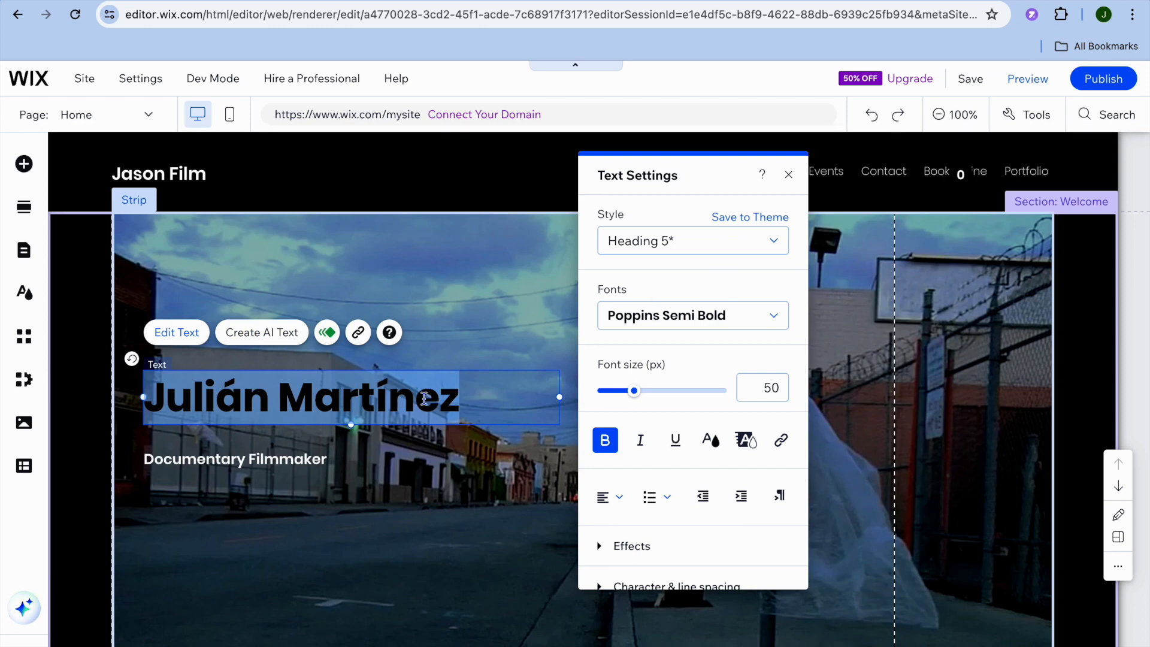
type("Jason")
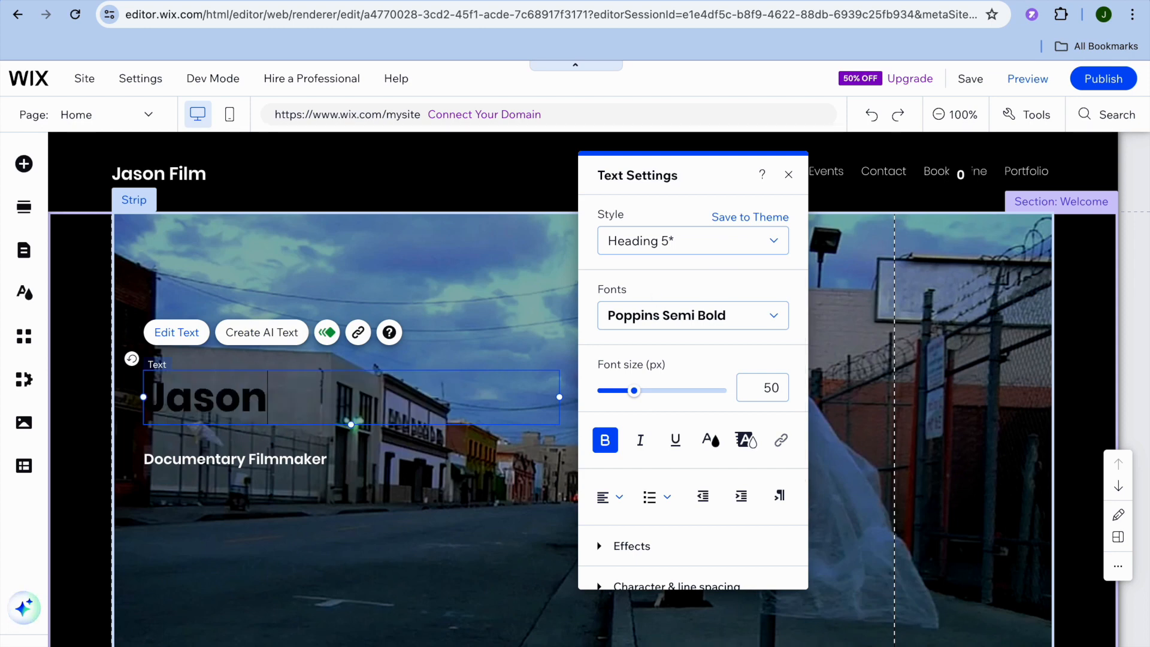
type(" Film")
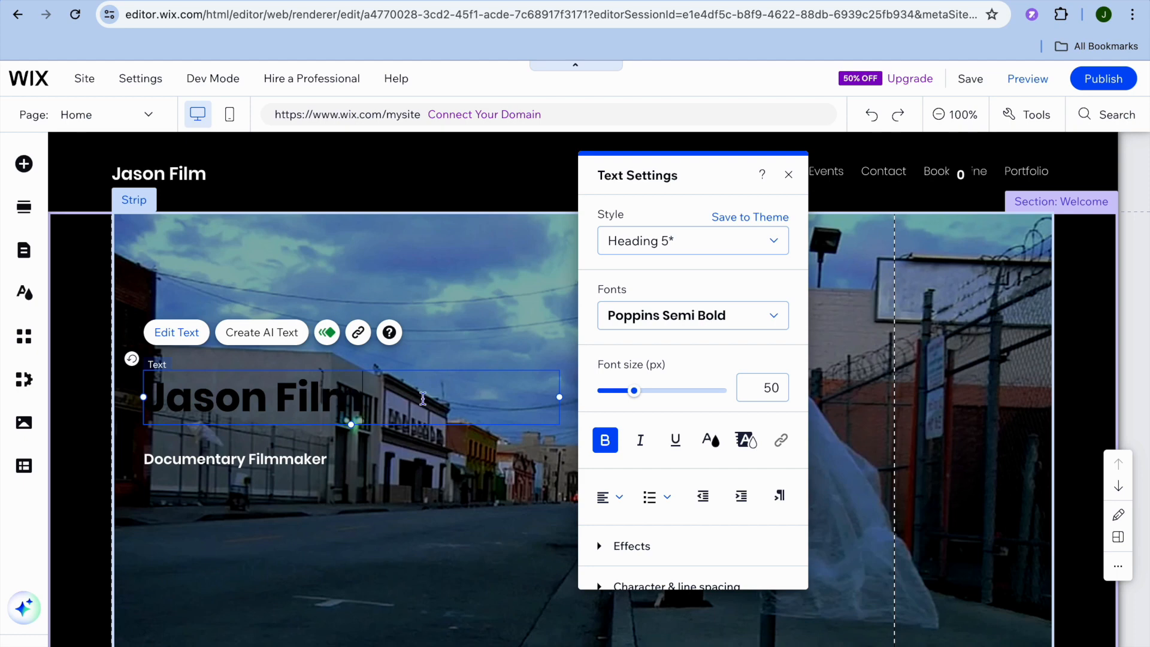
left_click(438, 548)
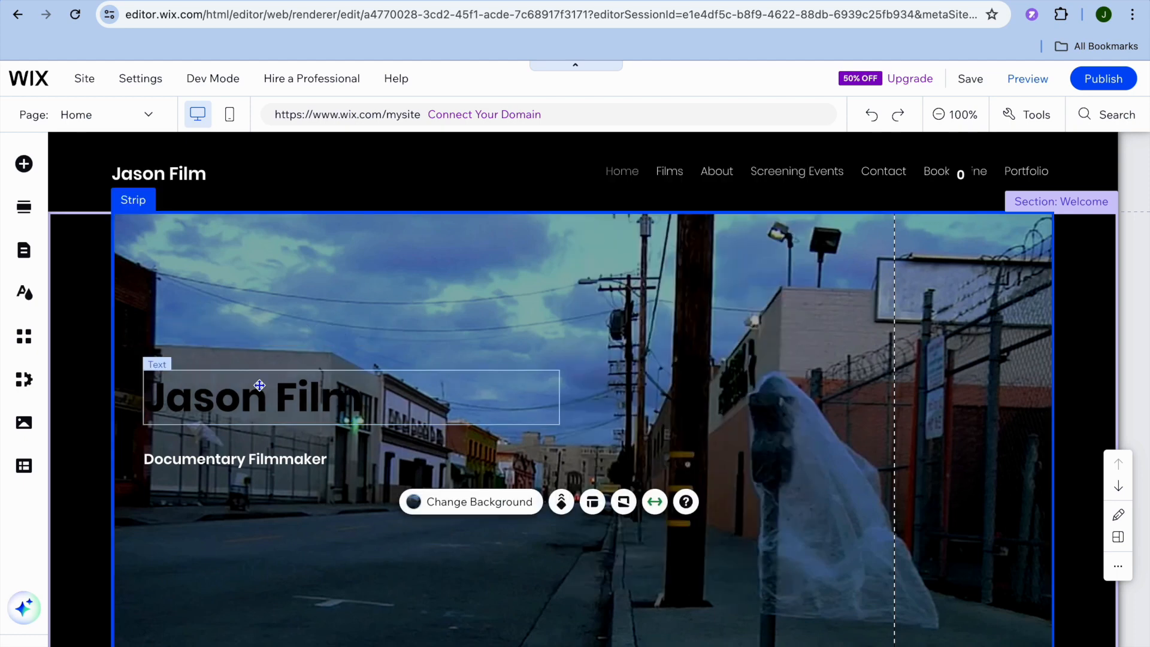
- Replace the Welcome strip's video background with the Beach Town image from the Wix media library
left_click(305, 292)
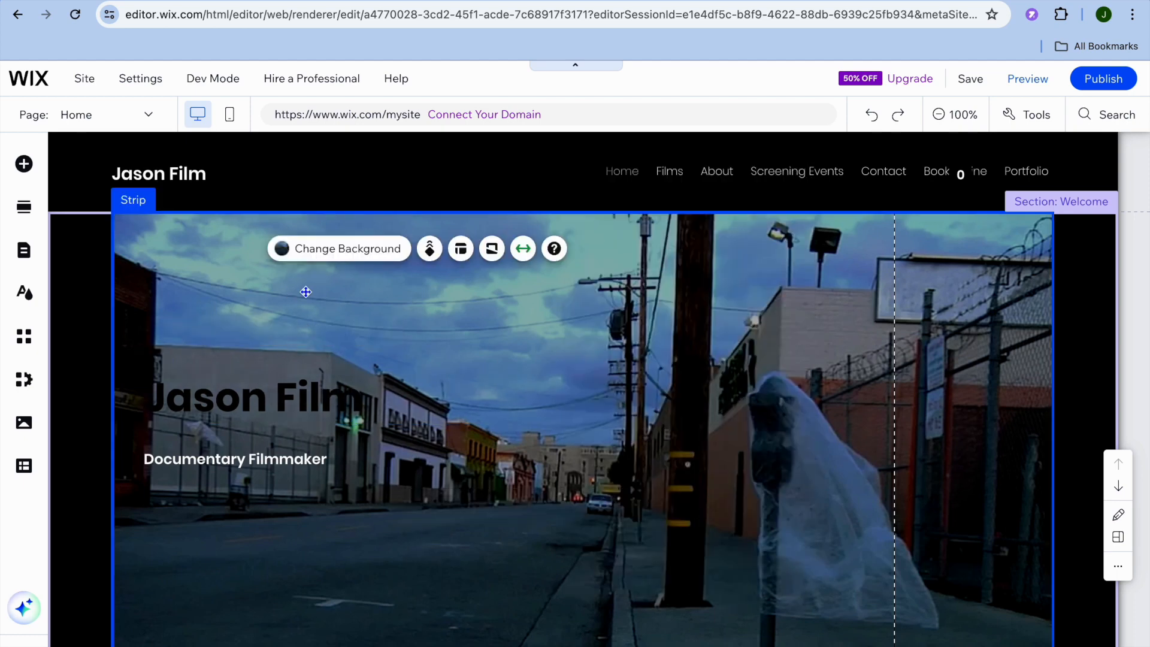
left_click(318, 250)
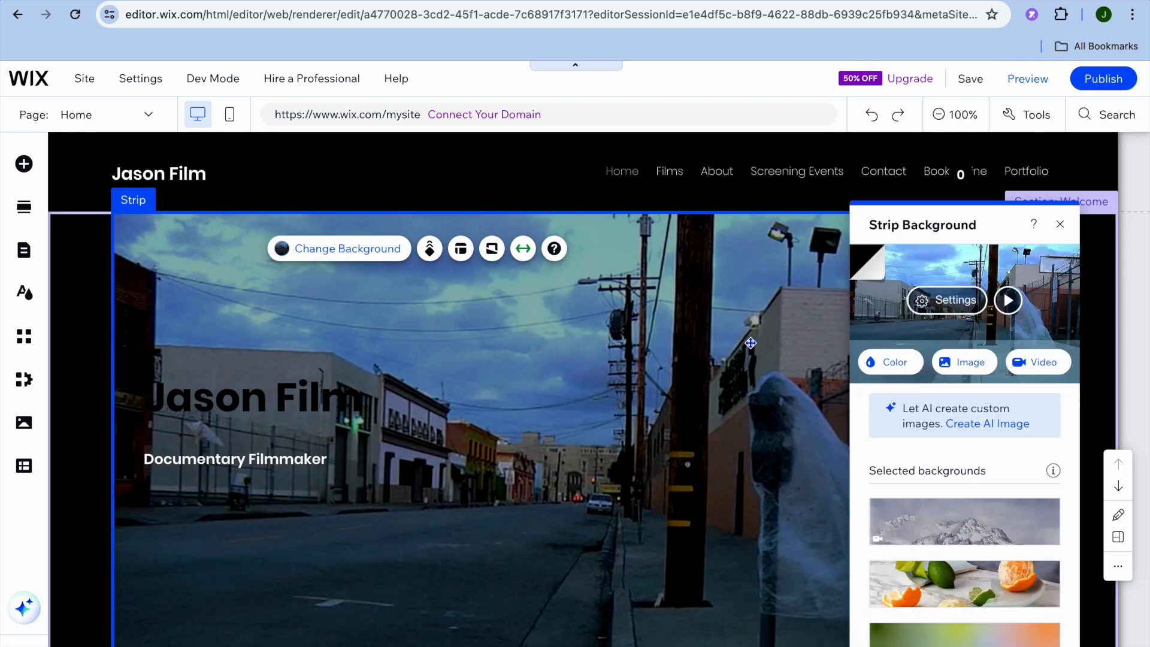
left_click(945, 372)
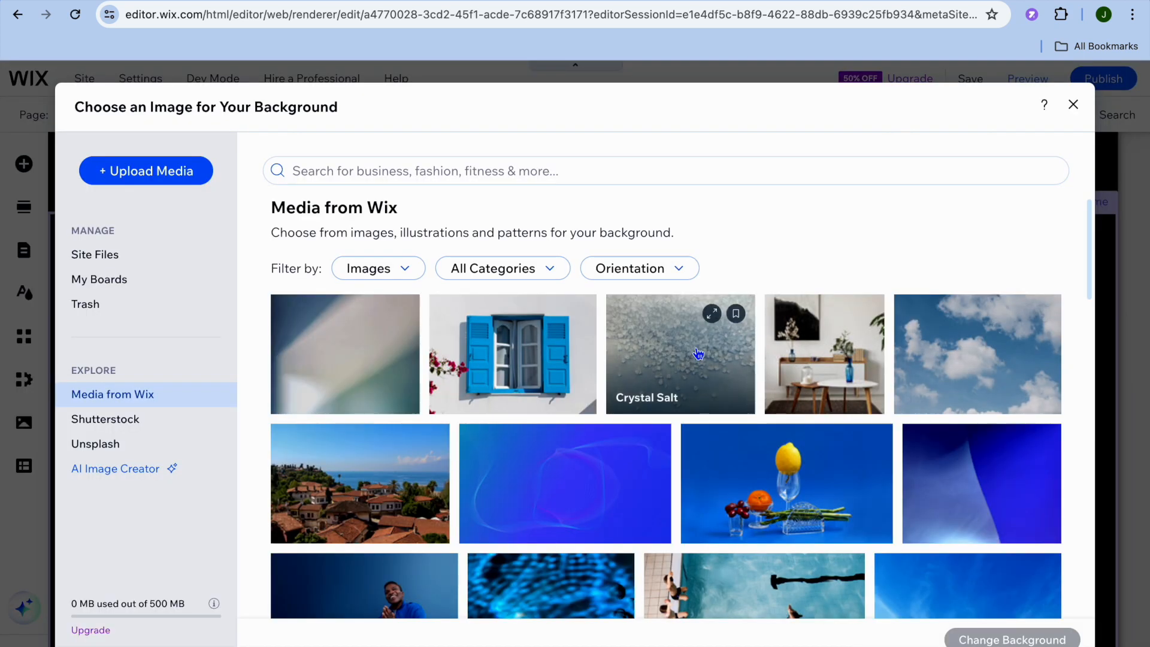
scroll(480, 410, "down", 3)
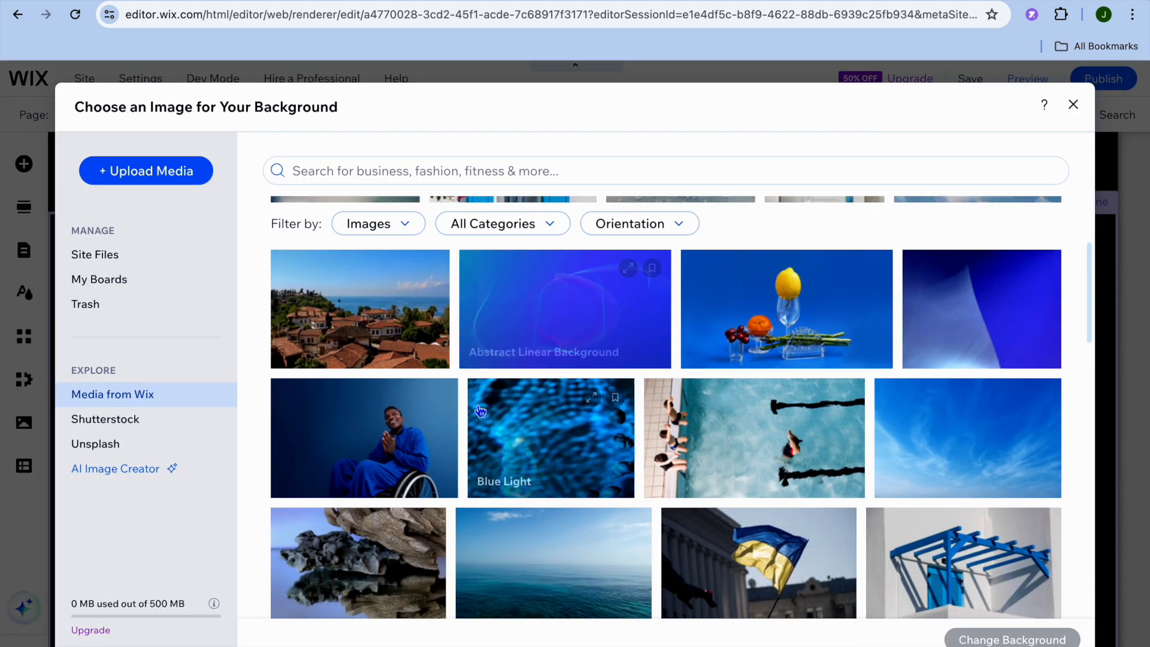
left_click(379, 312)
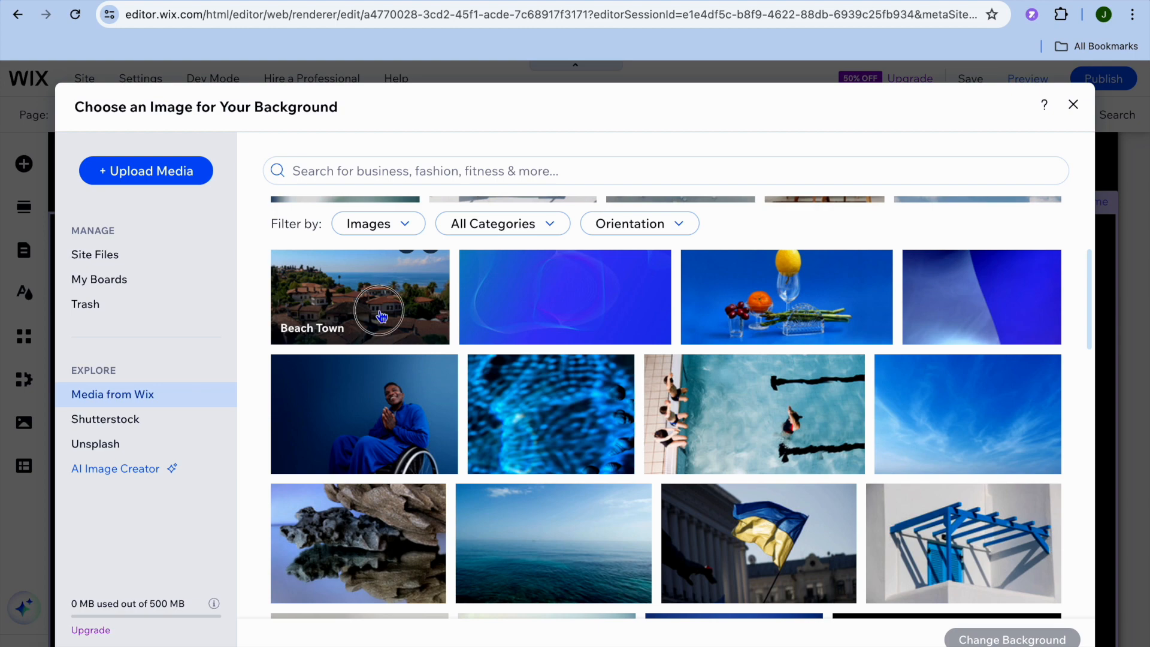
left_click(1037, 642)
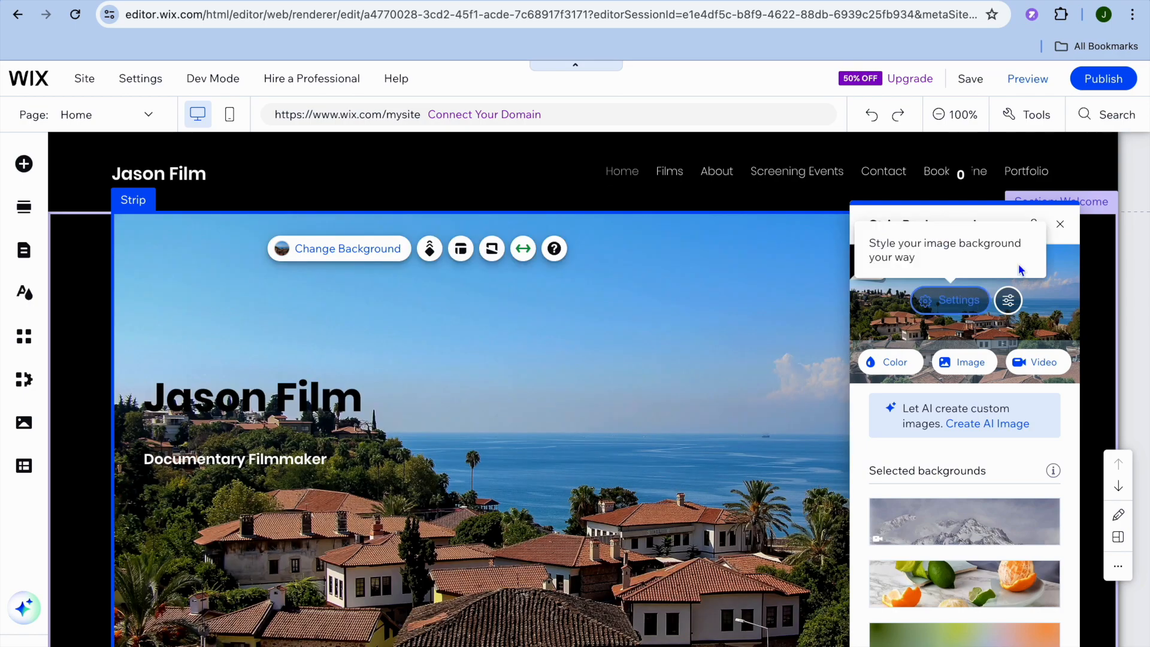
left_click(1060, 224)
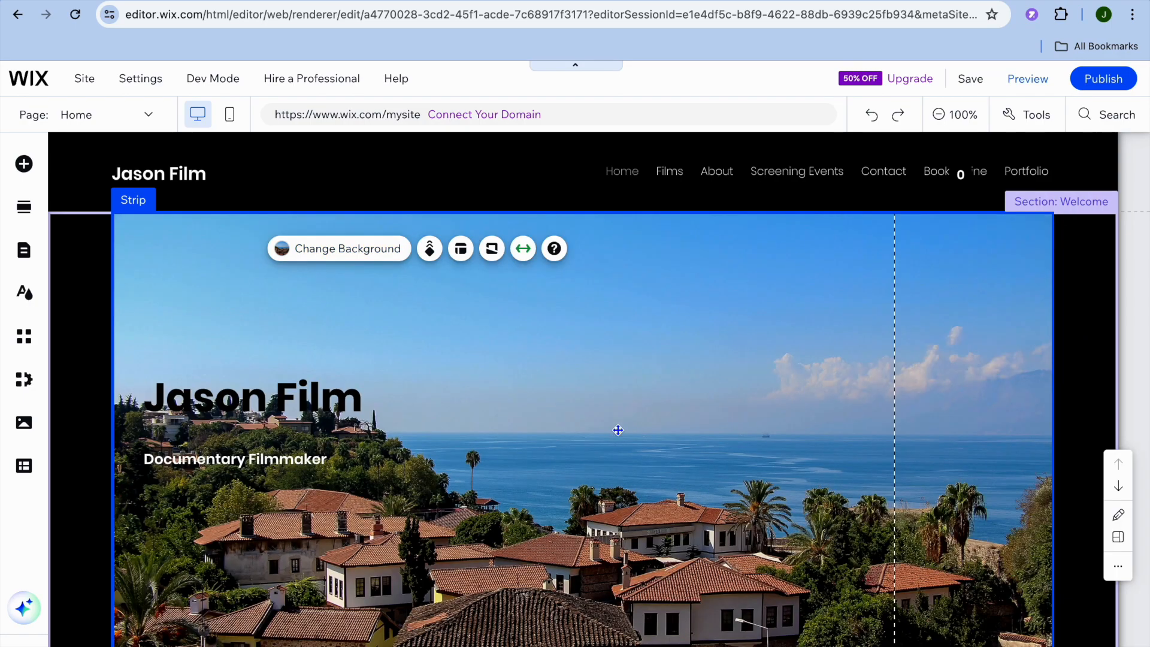
- Look over the Latest Films gallery on the Home page, and open the Films page to examine its banner and All Time Films section
scroll(618, 430, "down", 10)
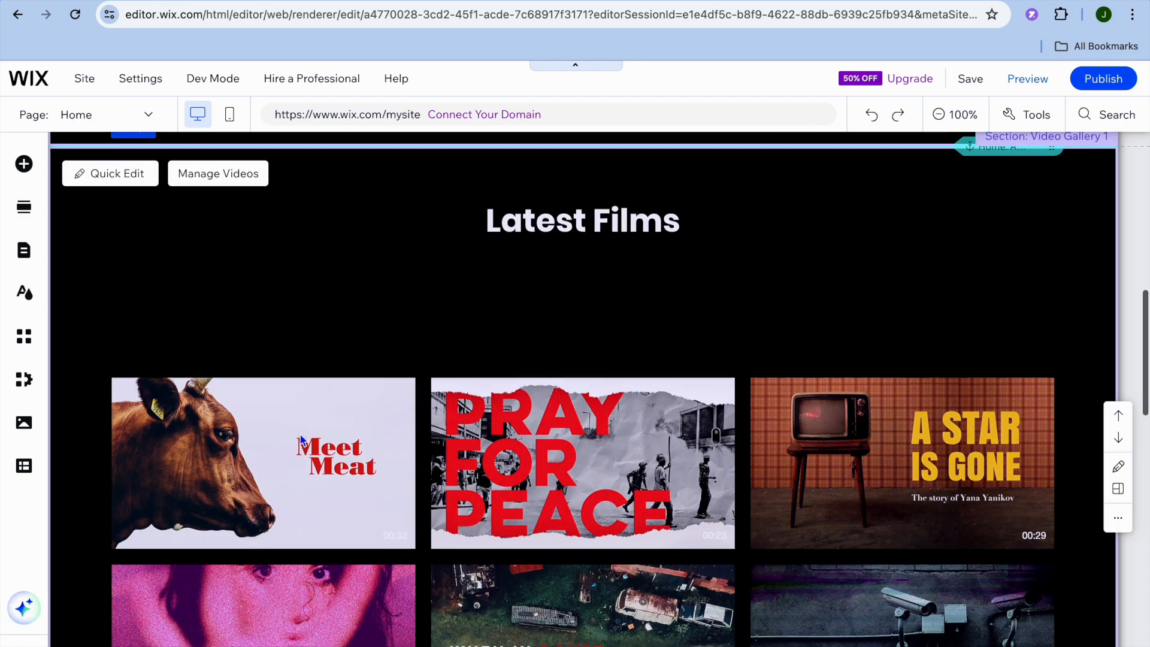
scroll(301, 440, "down", 7)
scroll(302, 440, "up", 4)
scroll(300, 440, "up", 3)
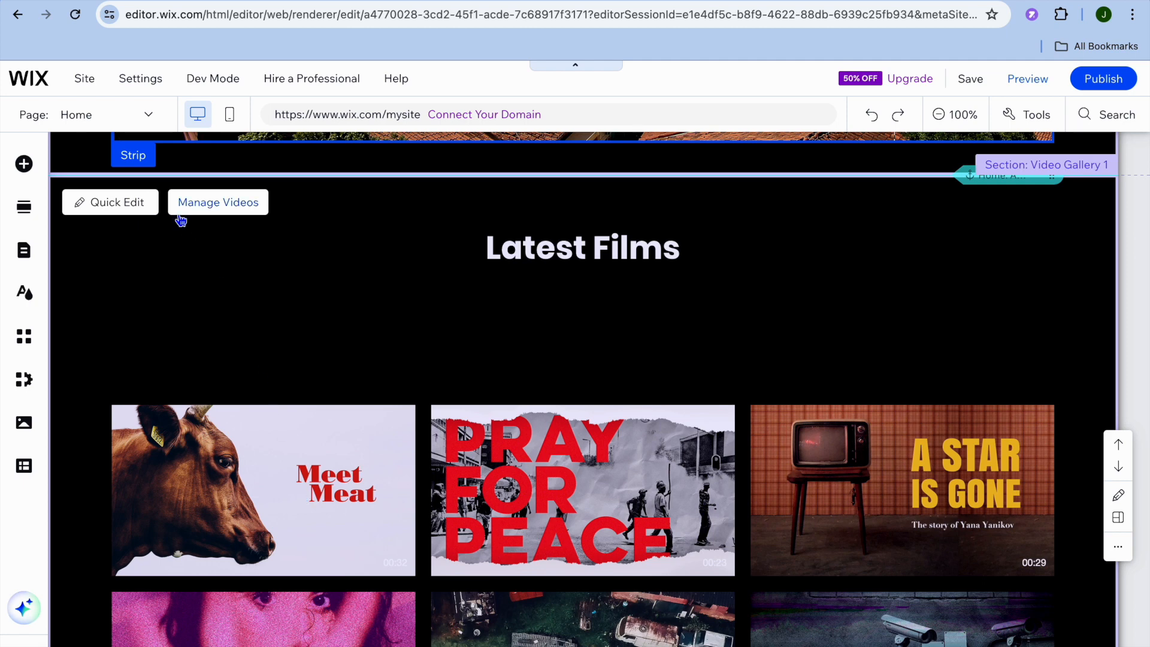
left_click(139, 117)
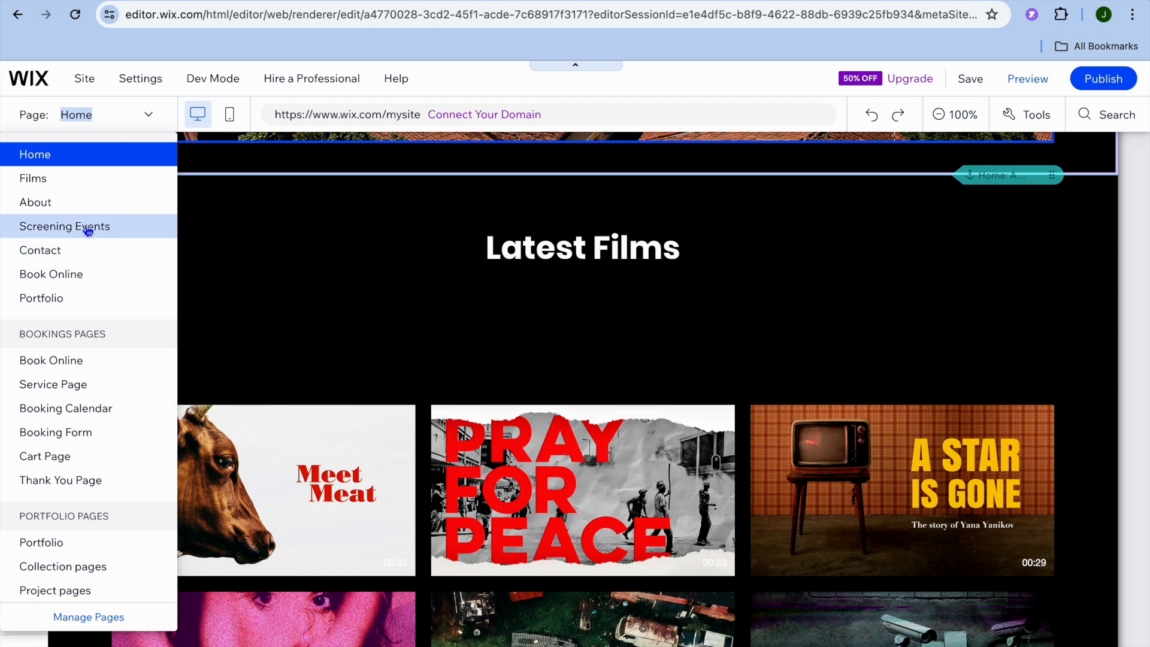
left_click(83, 184)
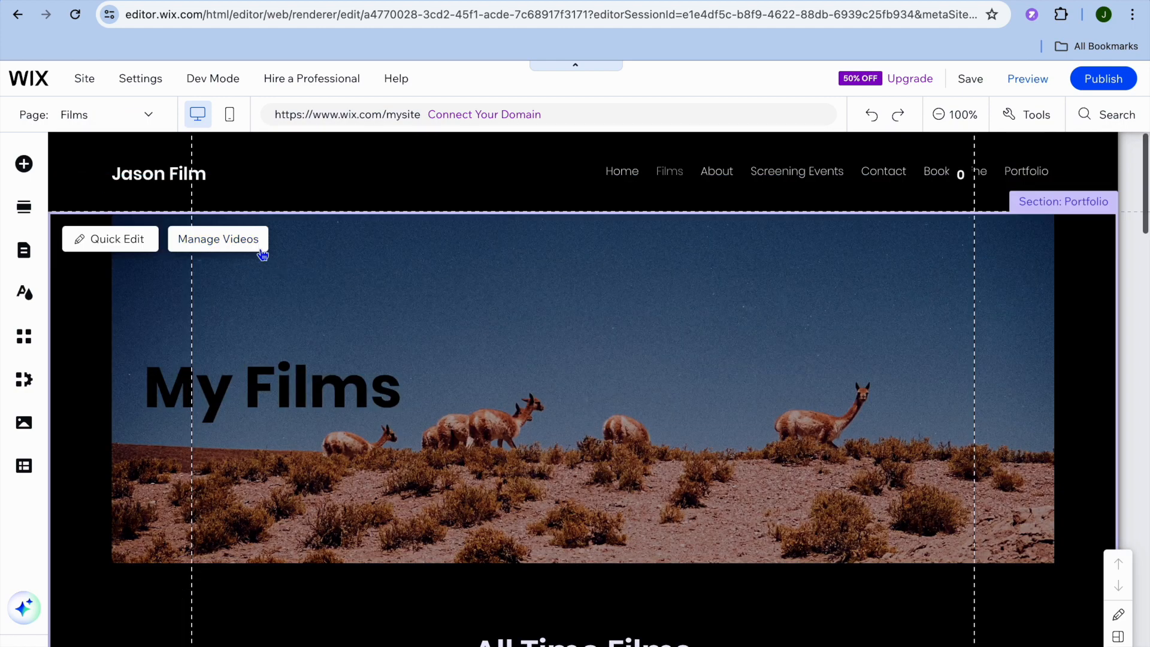
scroll(278, 270, "down", 7)
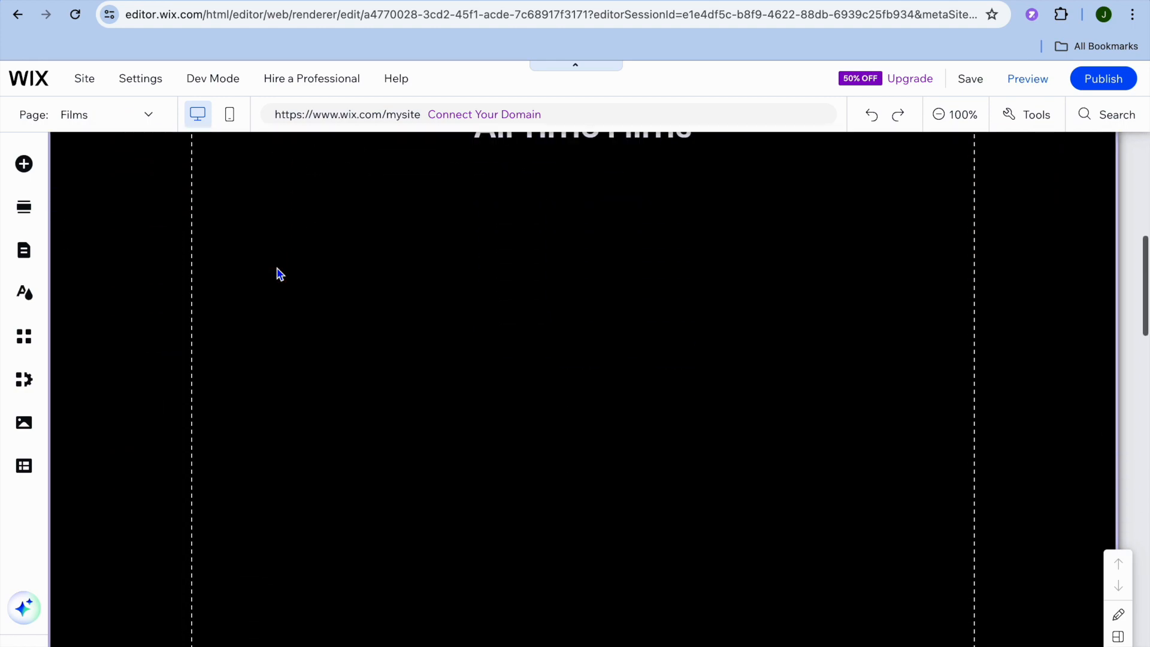
scroll(277, 273, "up", 10)
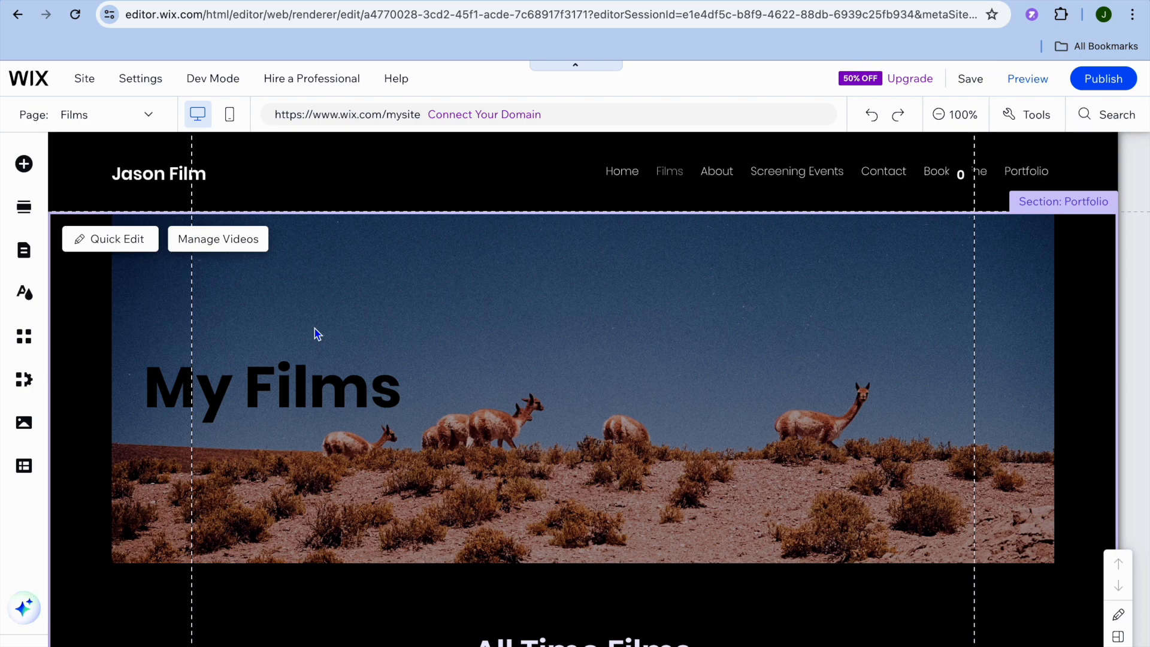
scroll(314, 328, "down", 6)
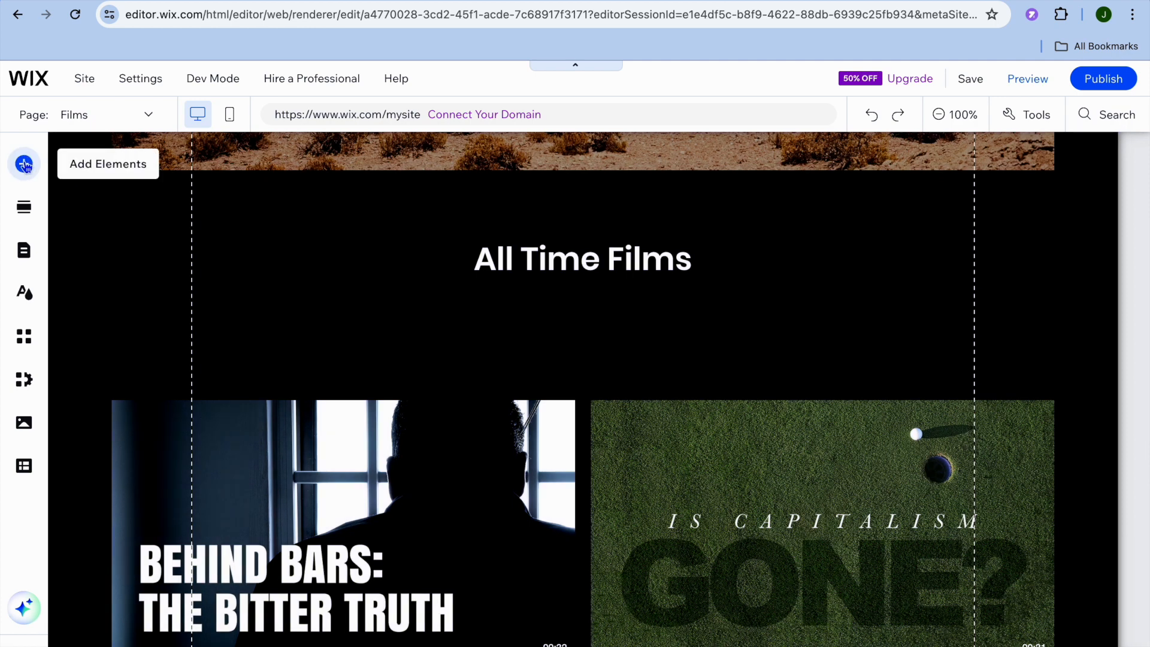
- Browse the elements that can be added to the Films page, including the Contact & Forms and Embed Code categories
left_click(25, 164)
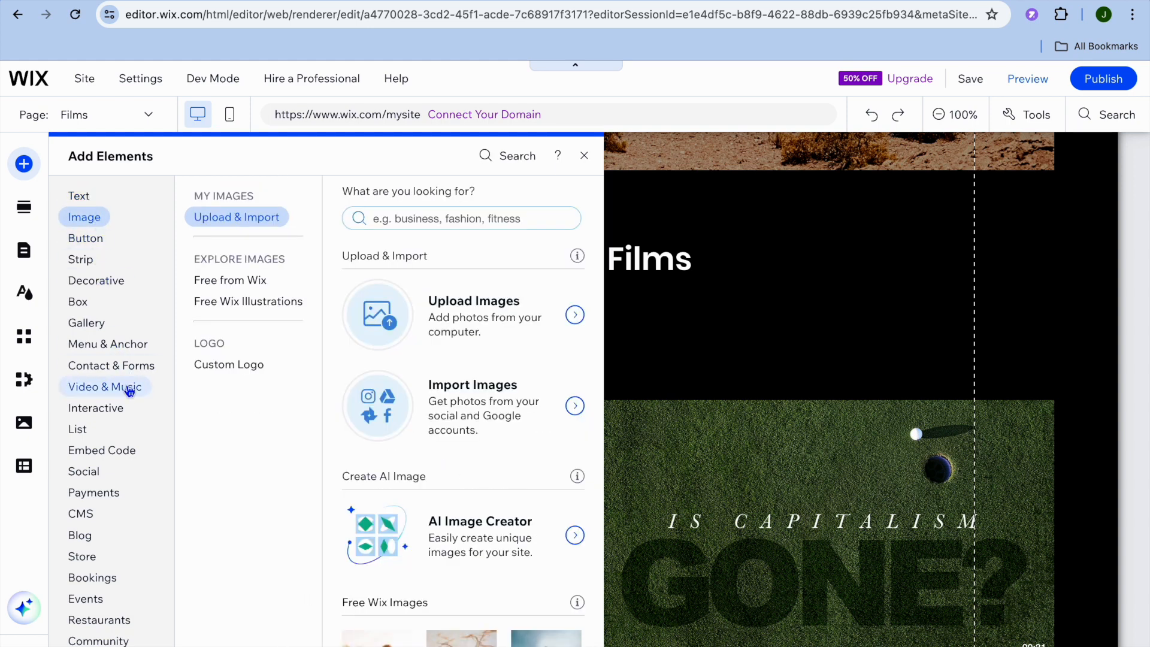
left_click(114, 387)
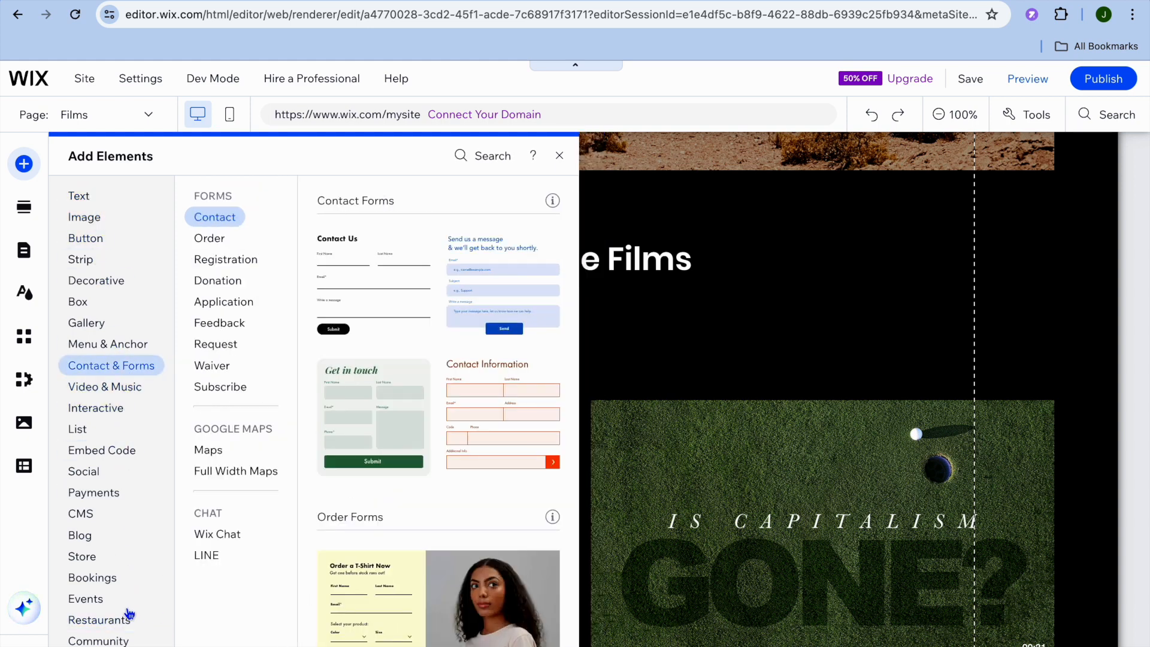
left_click(123, 448)
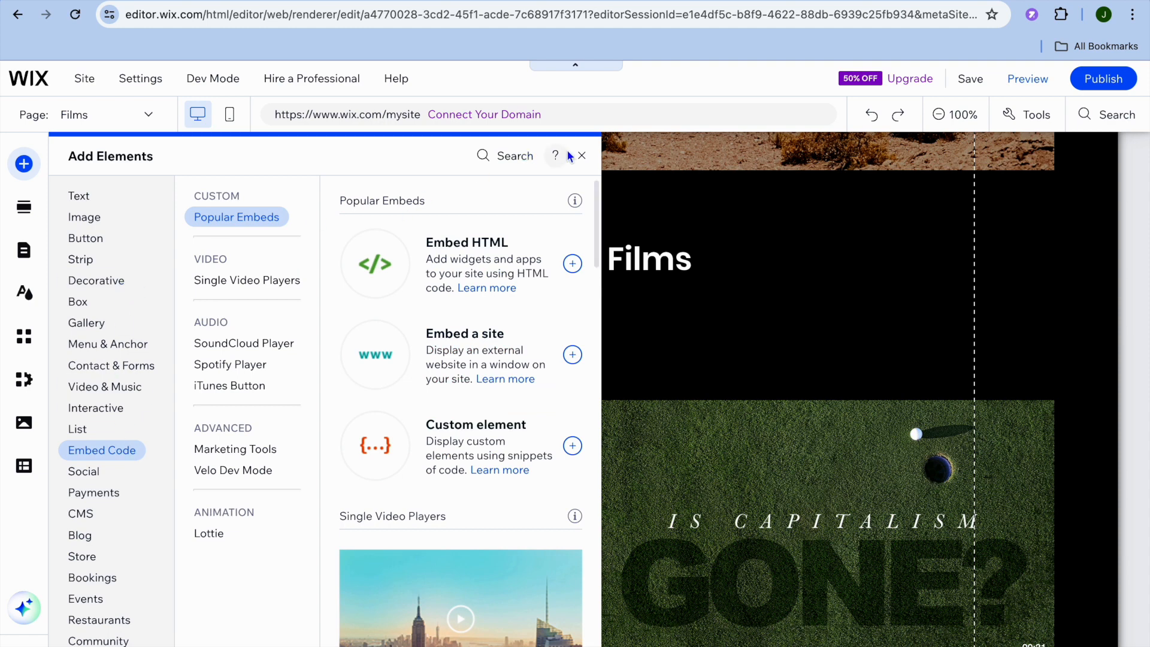
left_click(582, 157)
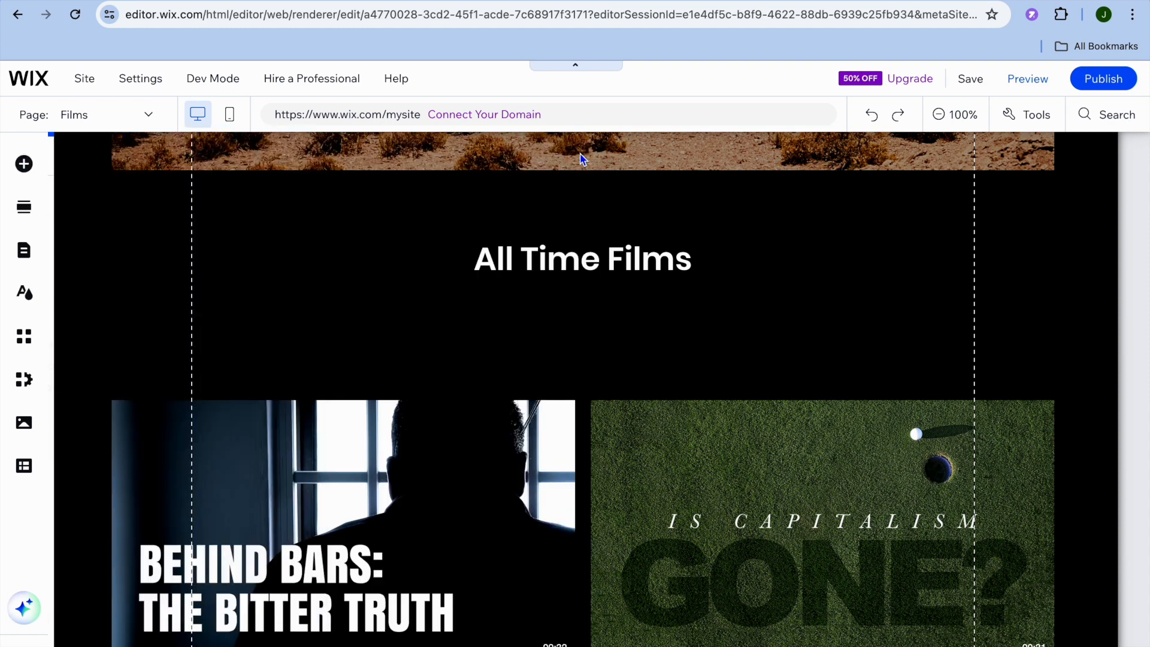
- Preview the site and look through its Films, About, Screening Events, Book Online and Portfolio pages
left_click(1028, 81)
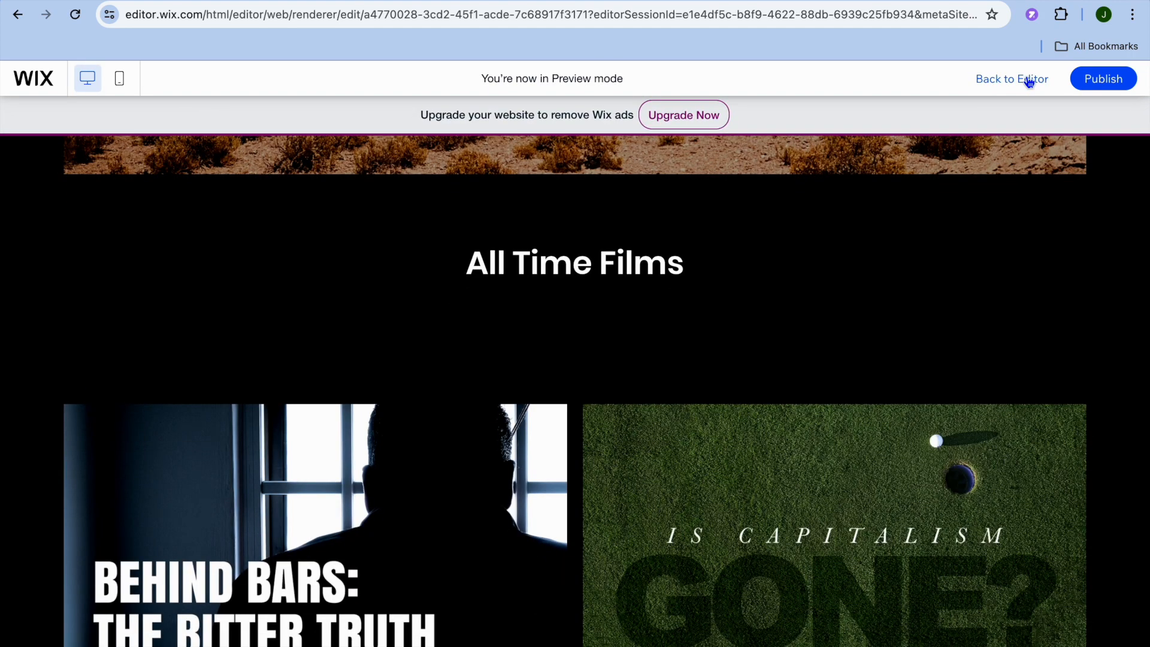
scroll(857, 225, "down", 8)
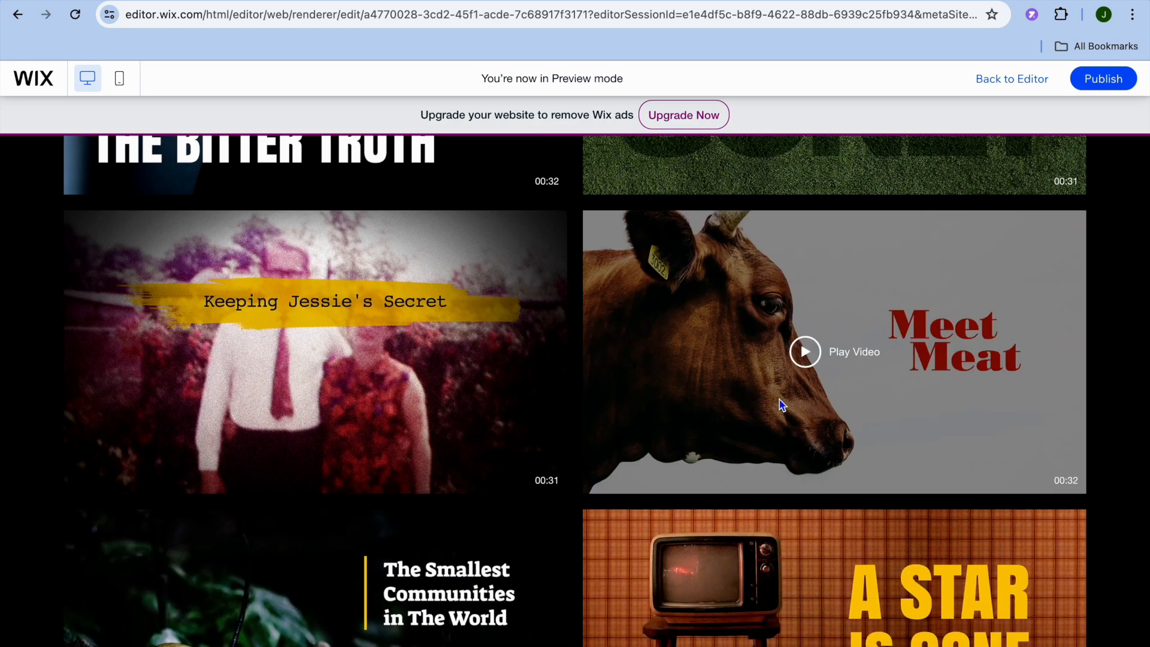
scroll(780, 403, "up", 10)
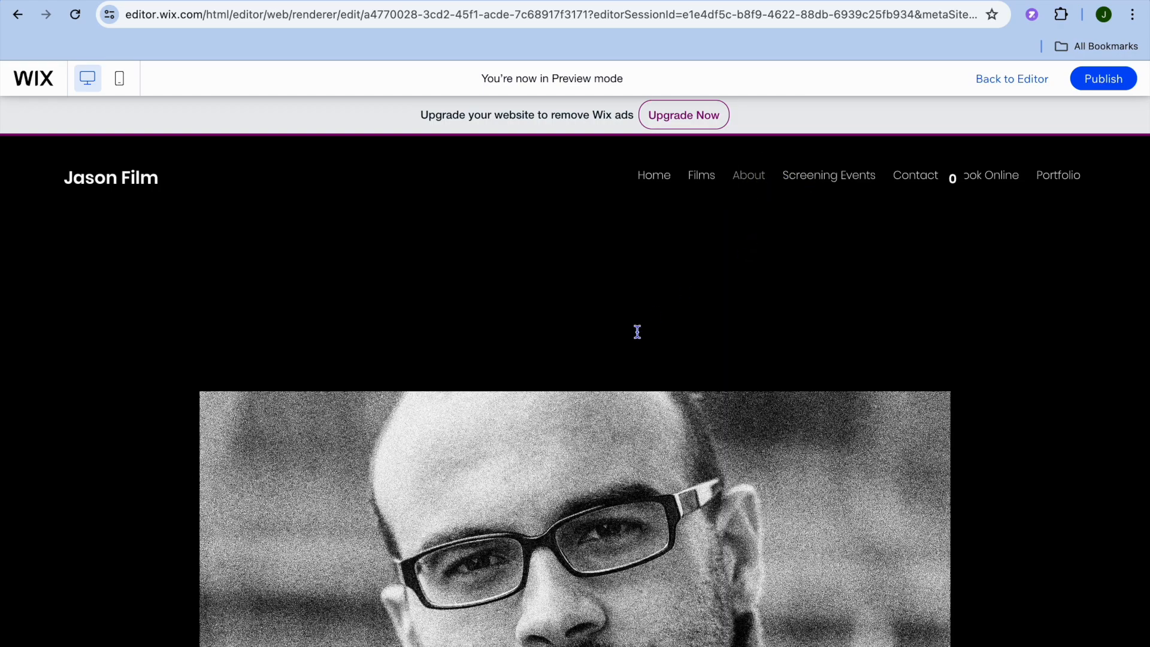
scroll(637, 329, "down", 10)
scroll(637, 331, "up", 10)
left_click(996, 182)
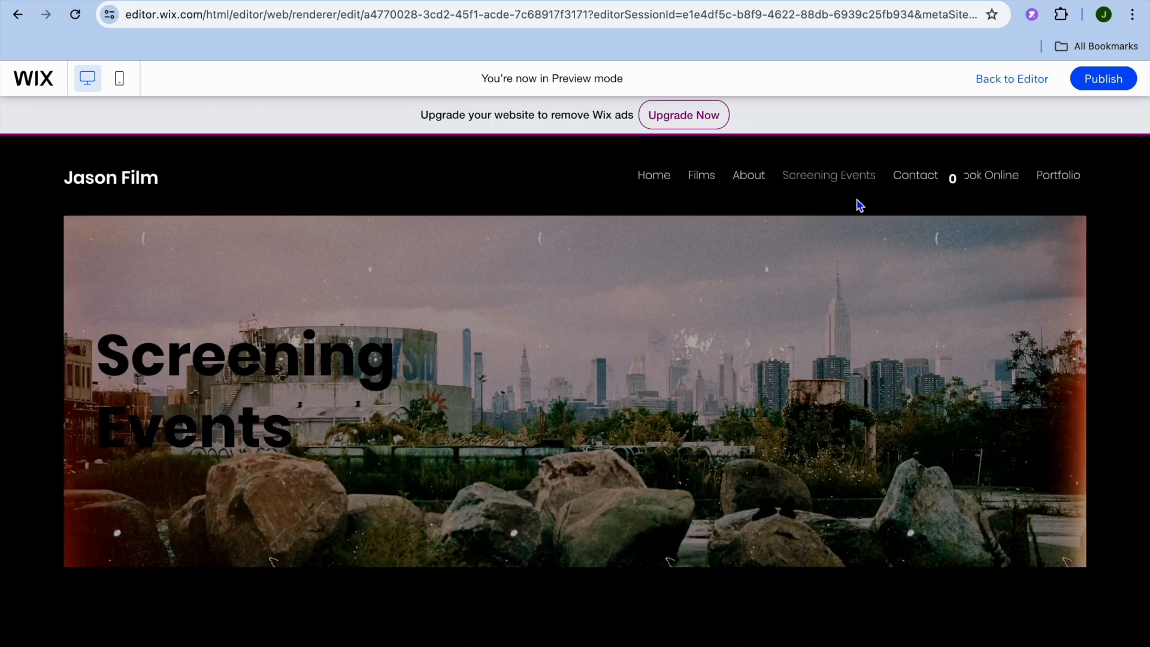
scroll(820, 335, "down", 8)
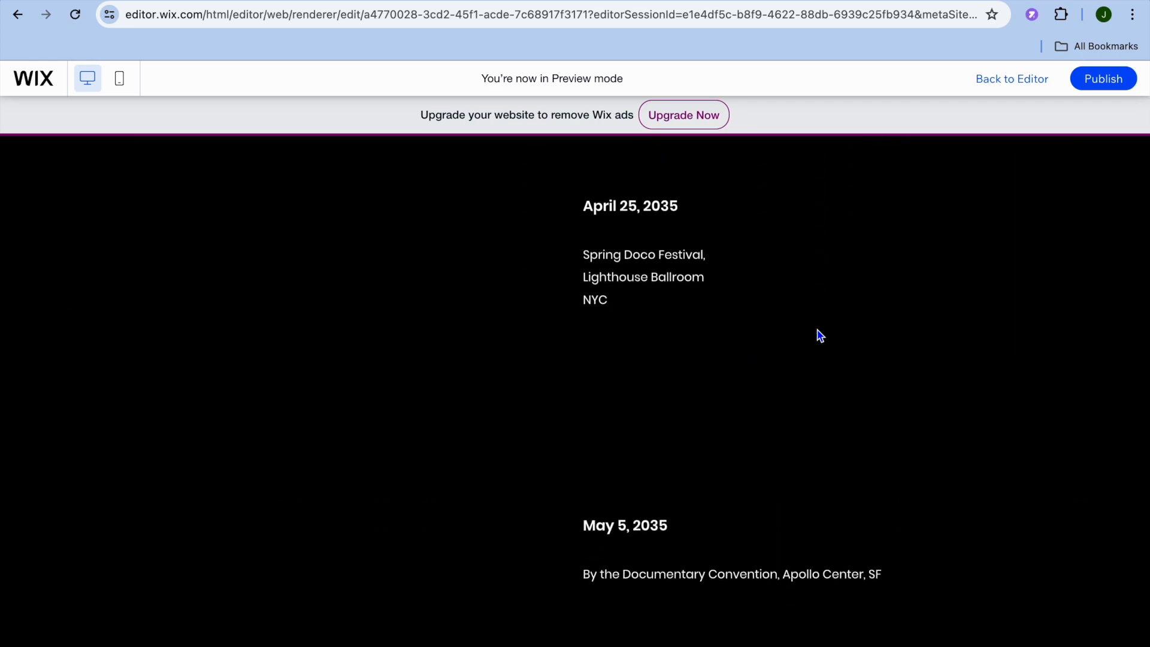
scroll(820, 335, "up", 10)
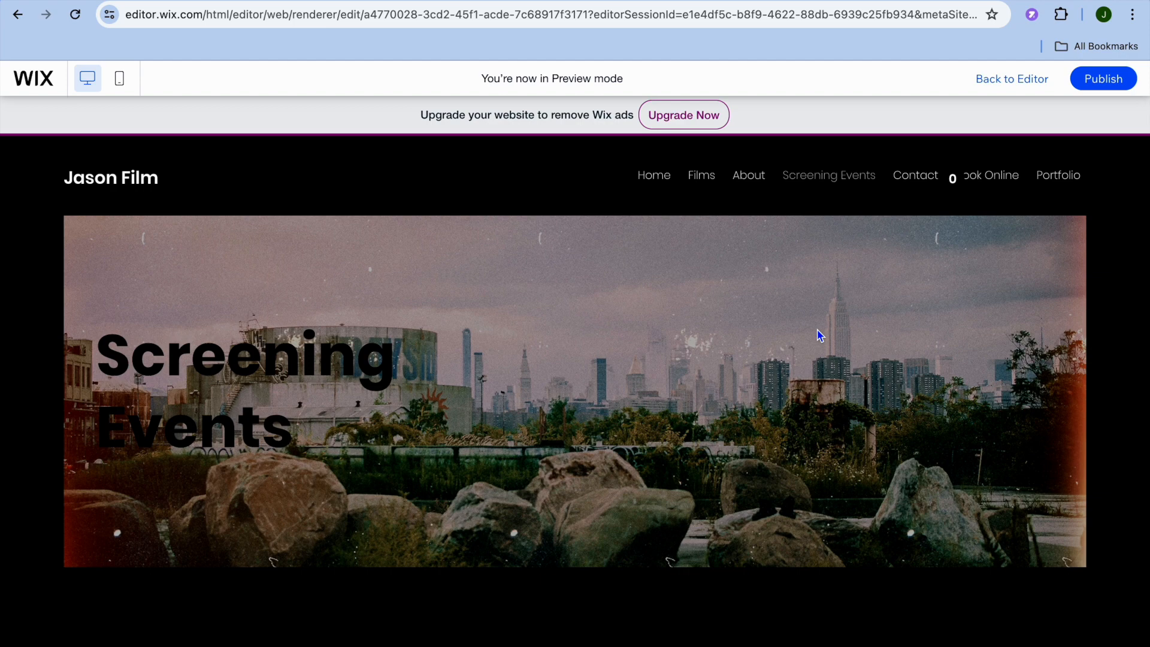
left_click(1057, 176)
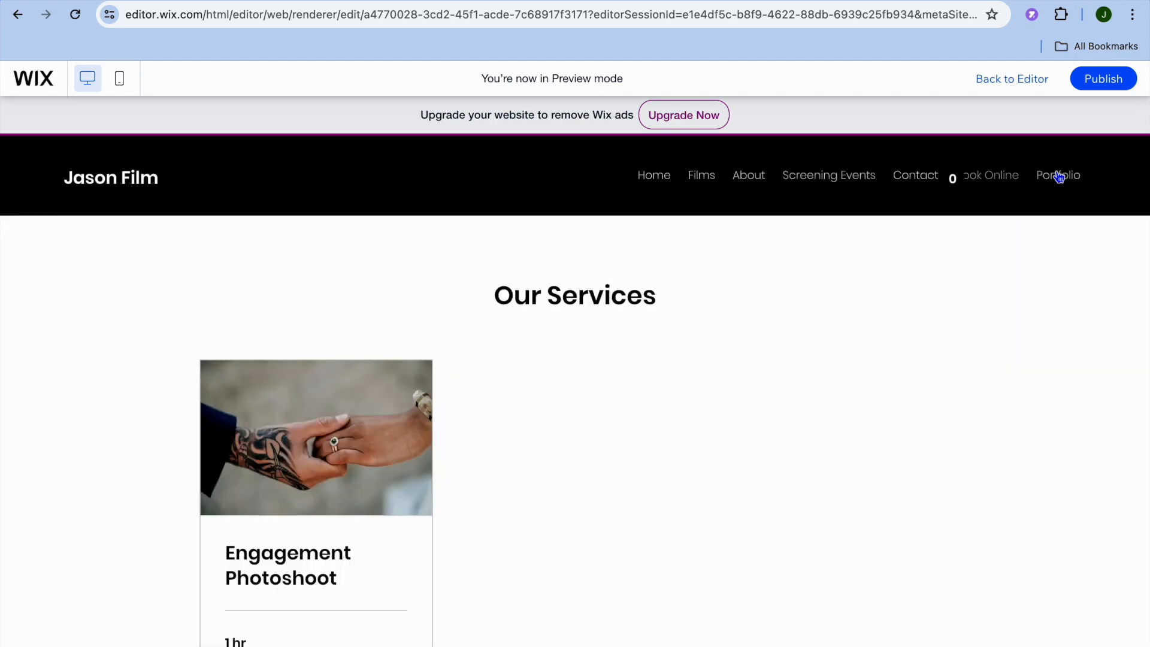
scroll(672, 458, "down", 5)
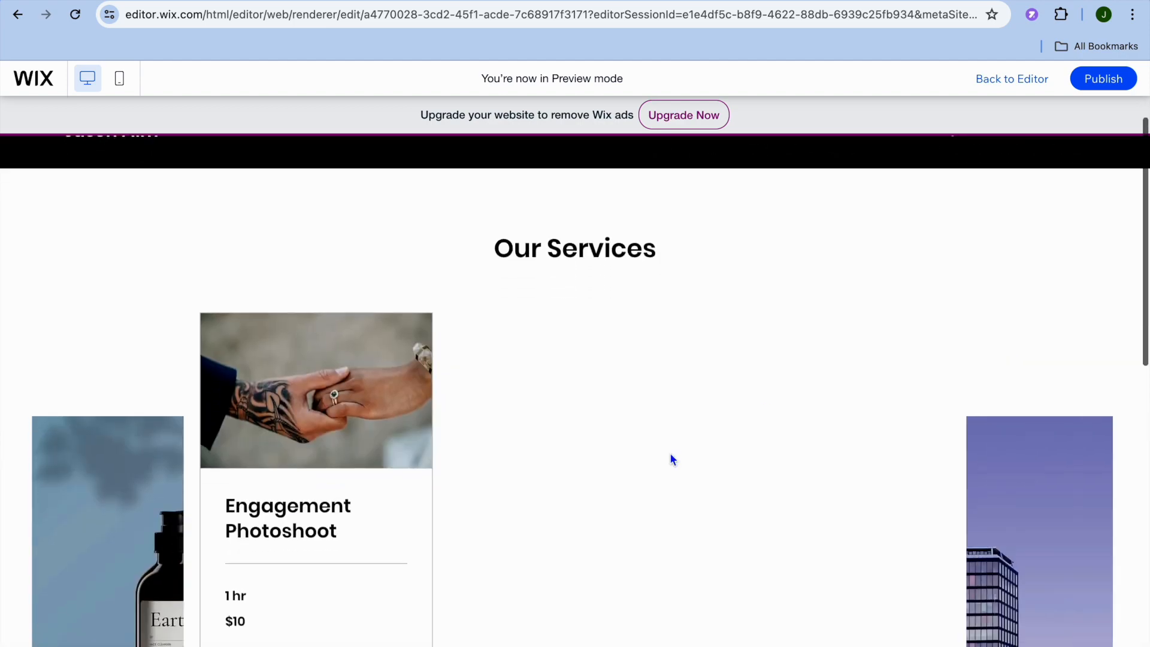
scroll(672, 459, "down", 5)
scroll(672, 459, "down", 3)
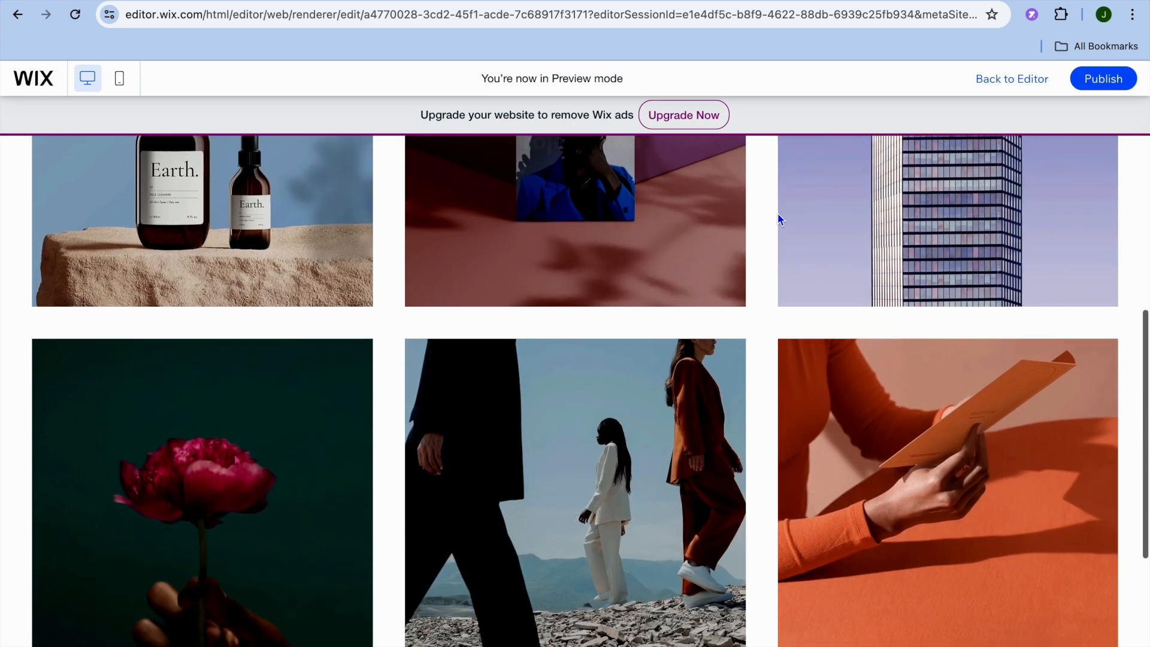